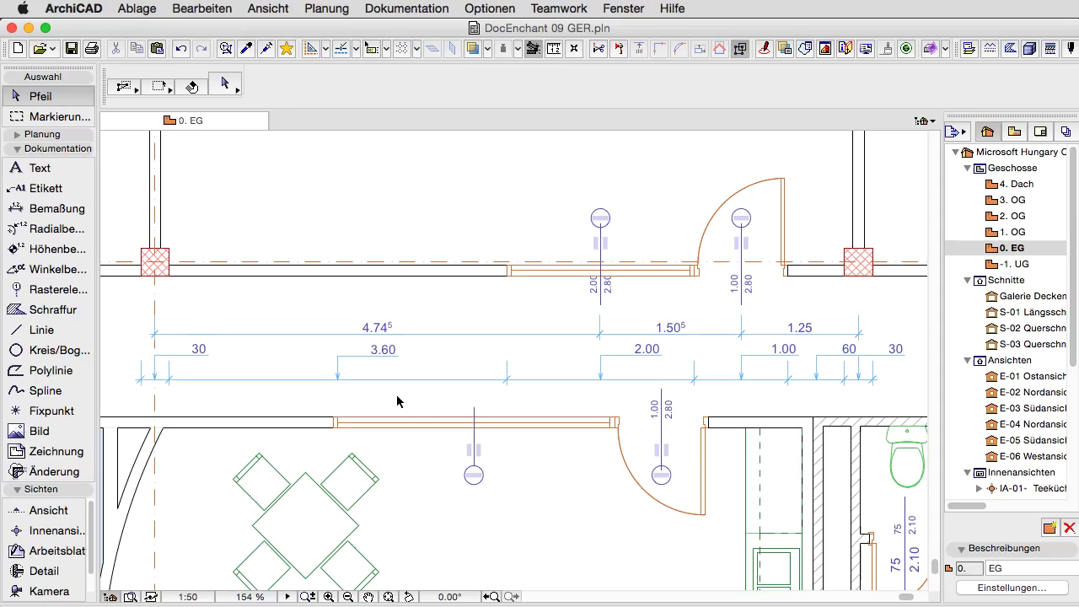
Inspect the lower dimension chain's settings without changing anything, then deselect it.
{"action": "left_click", "coordinate": [408, 380]}
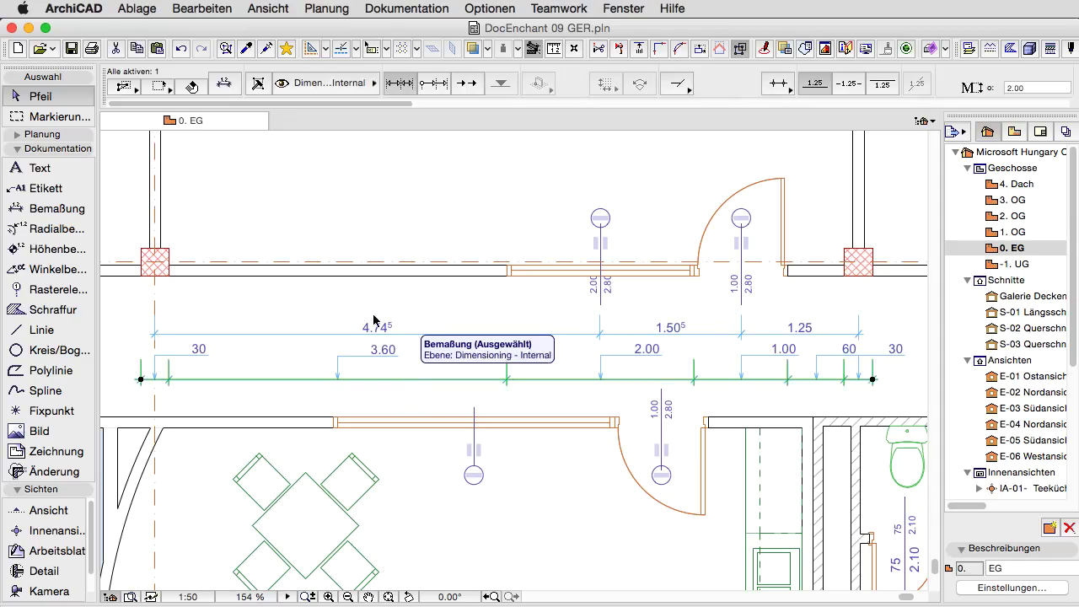
{"action": "key", "text": "ctrl+t"}
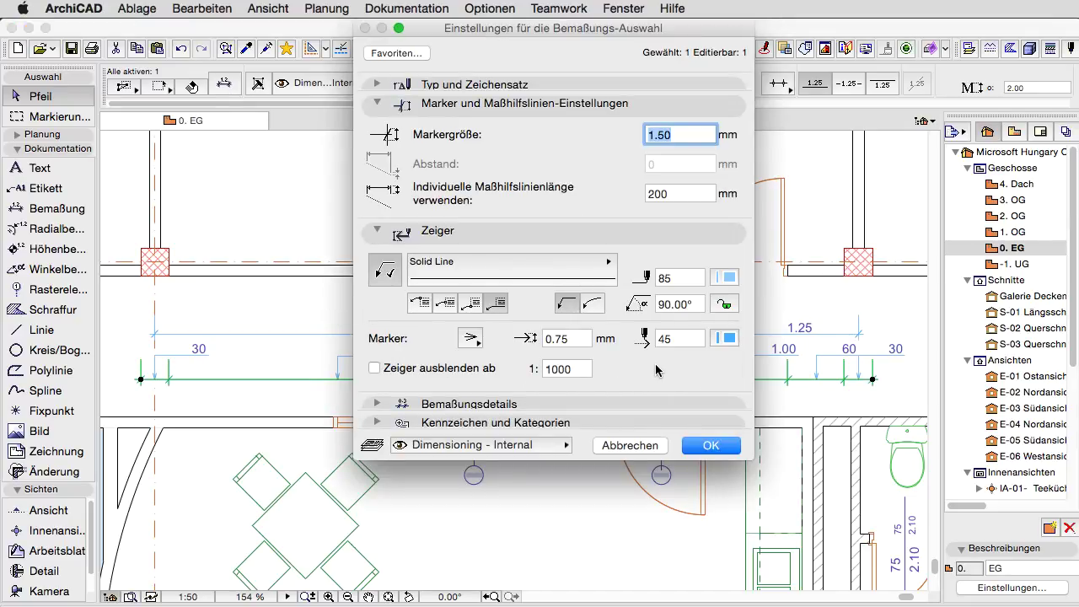
{"action": "left_click", "coordinate": [647, 445]}
{"action": "left_click", "coordinate": [303, 352]}
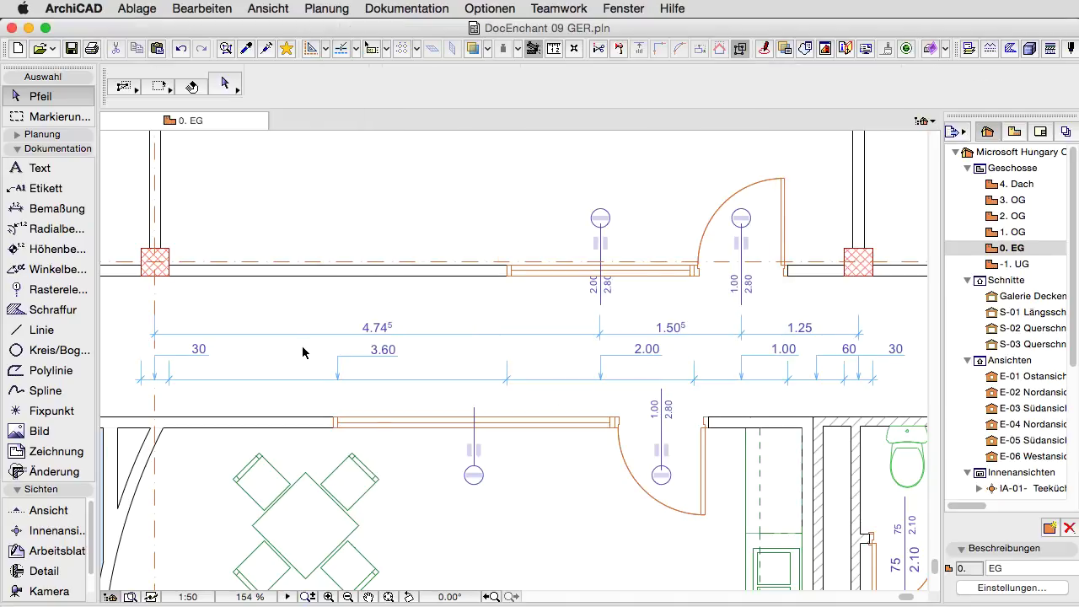
Set the upper dimension chain's pointer line type to Dashed.
{"action": "left_click", "coordinate": [303, 336]}
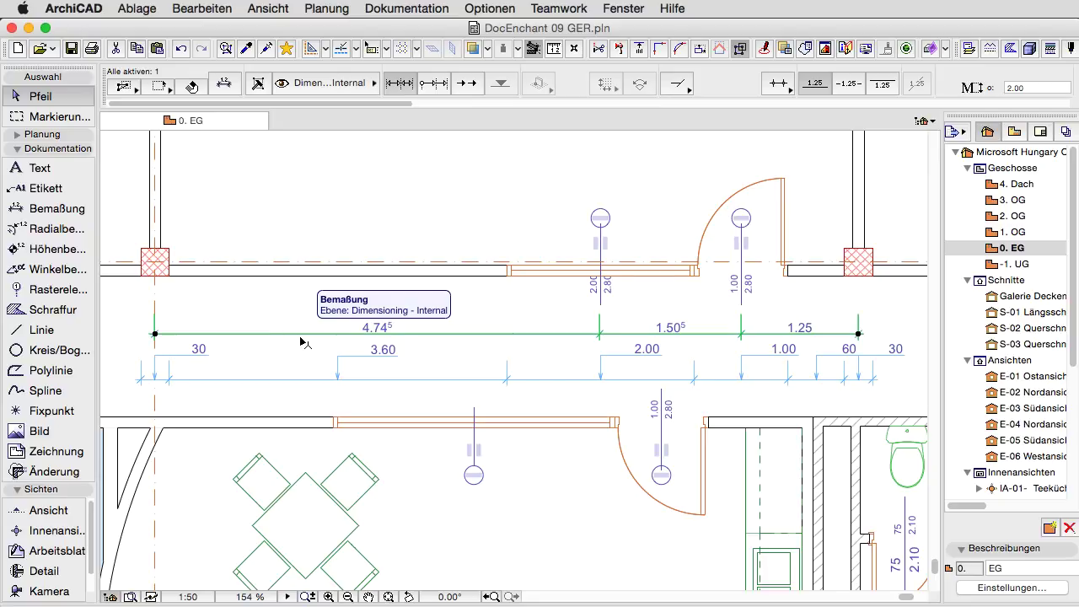
{"action": "left_click", "coordinate": [234, 89]}
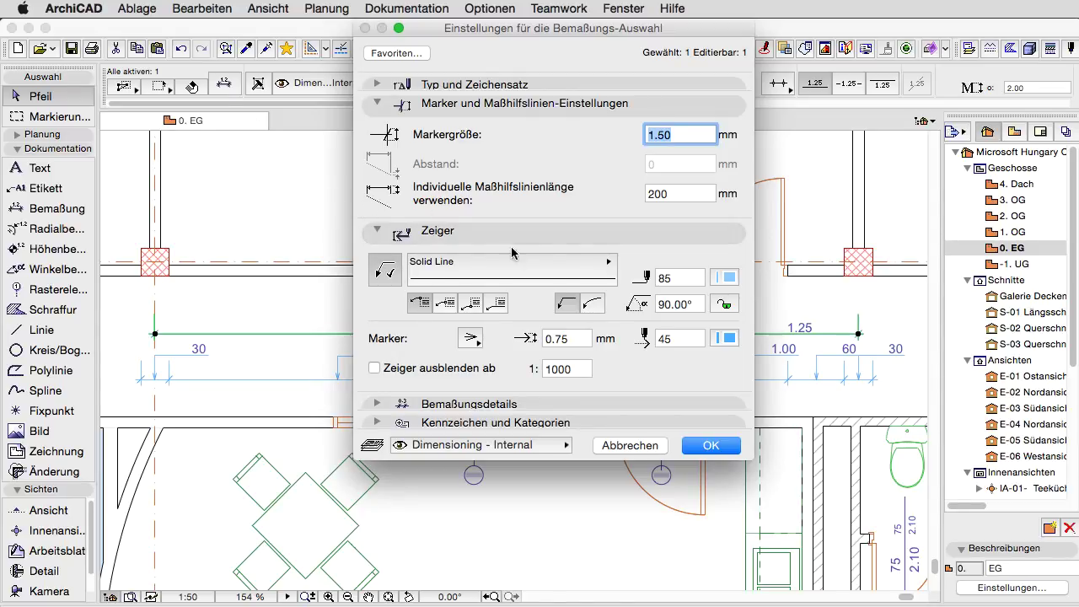
{"action": "left_click", "coordinate": [608, 265]}
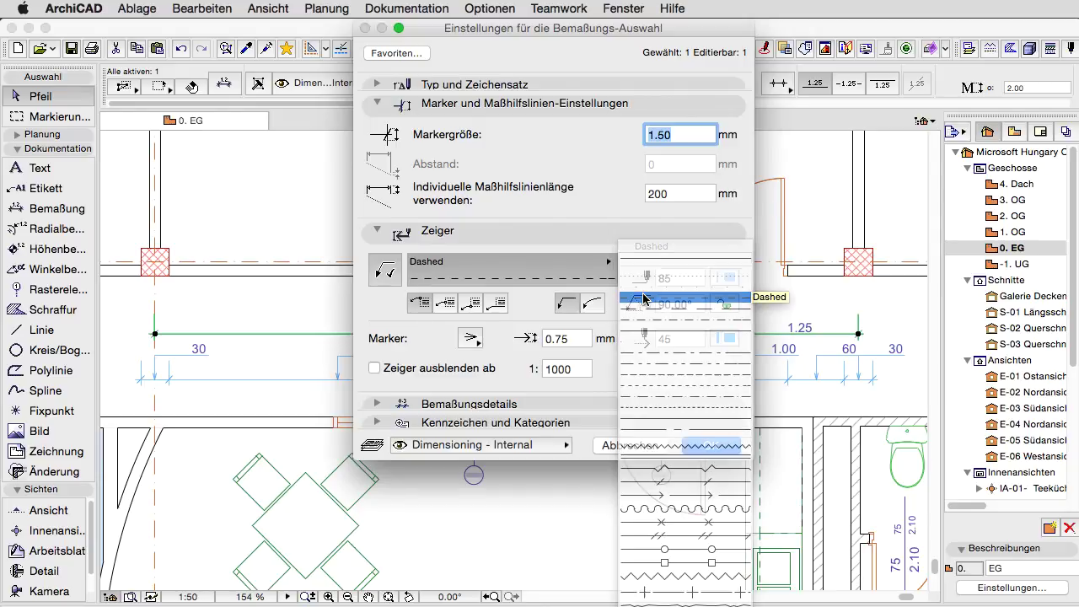
{"action": "left_click", "coordinate": [643, 298]}
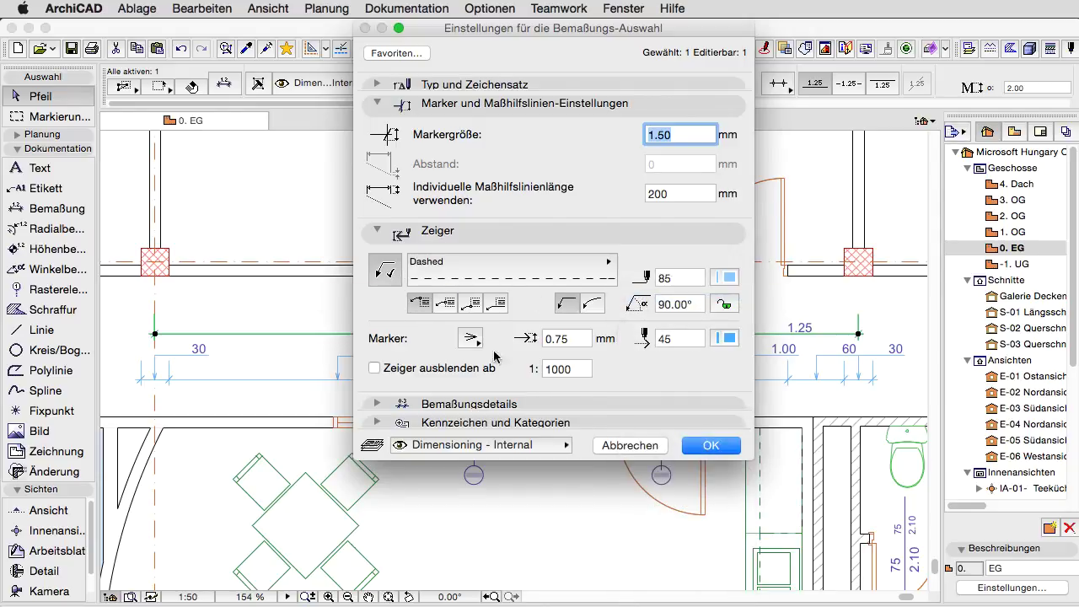
{"action": "left_click", "coordinate": [700, 445]}
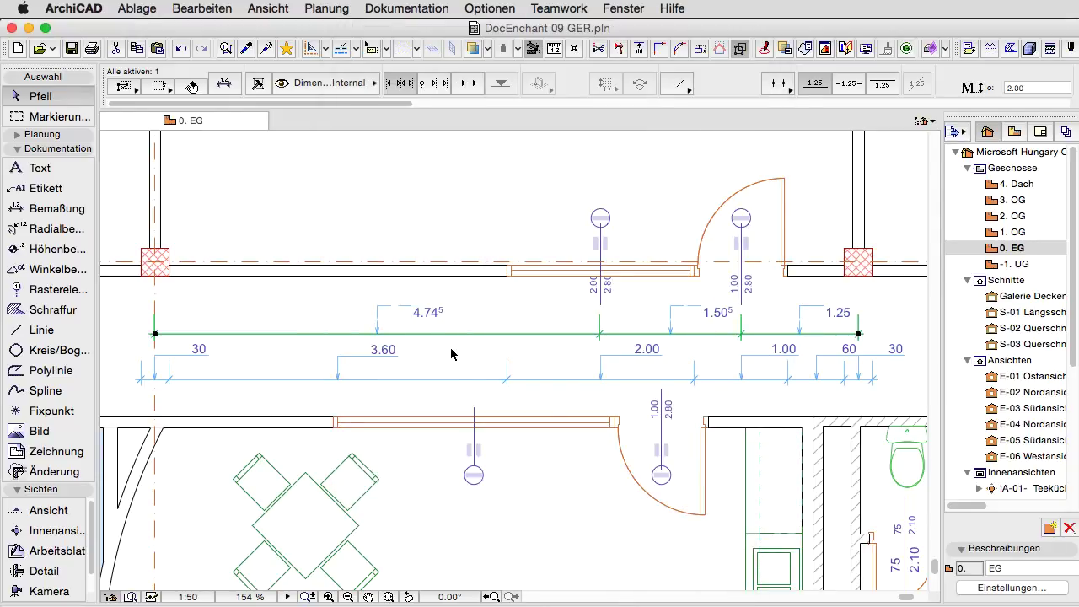
Give the upper chain's pointers red pen 20, then deselect the chain.
{"action": "left_click", "coordinate": [229, 87]}
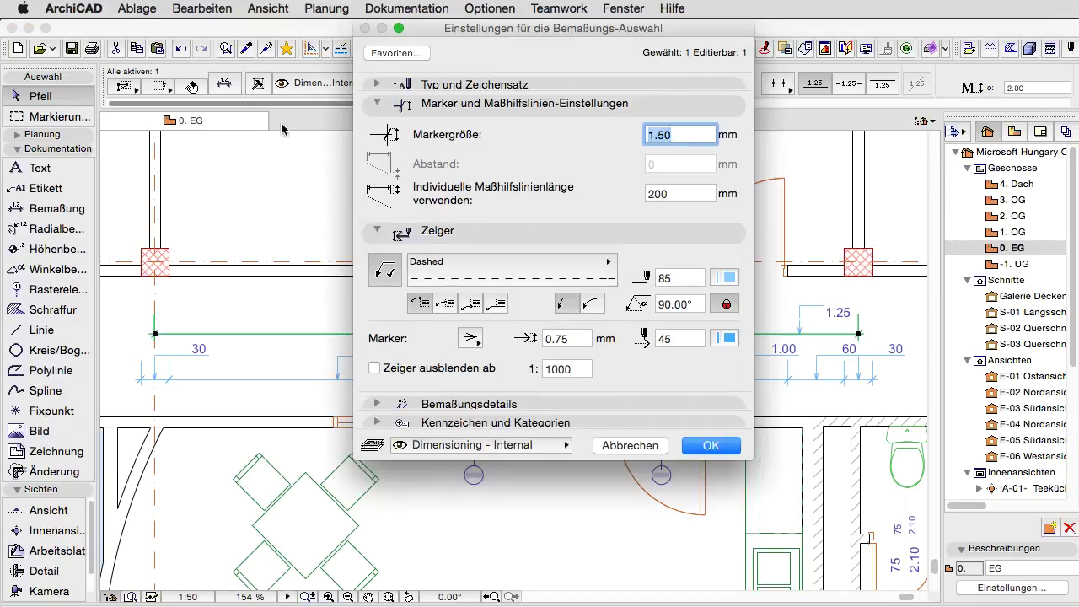
{"action": "left_click", "coordinate": [728, 278]}
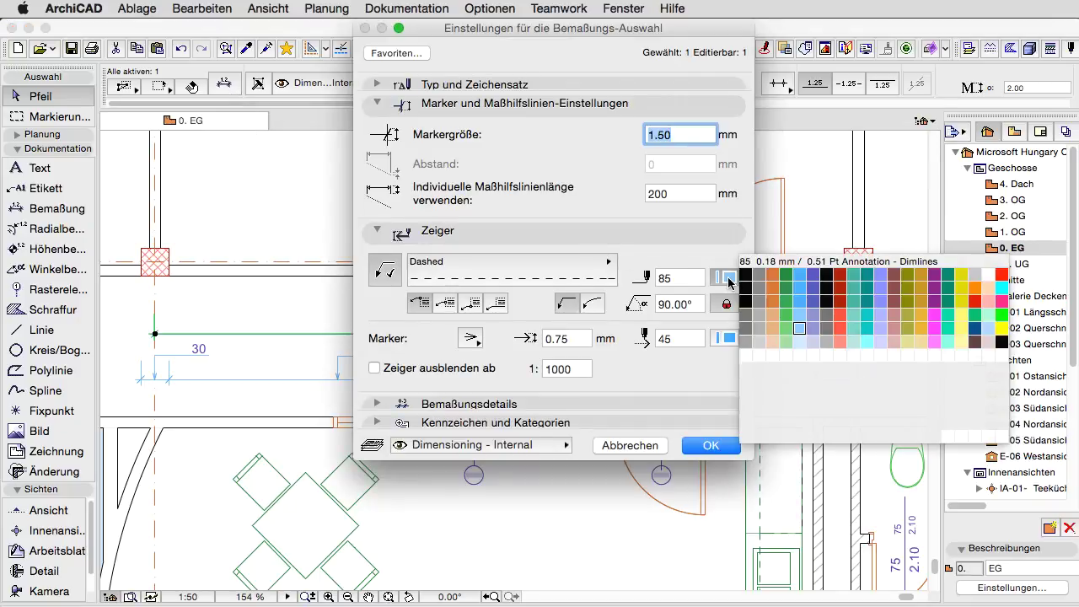
{"action": "left_click", "coordinate": [1002, 276]}
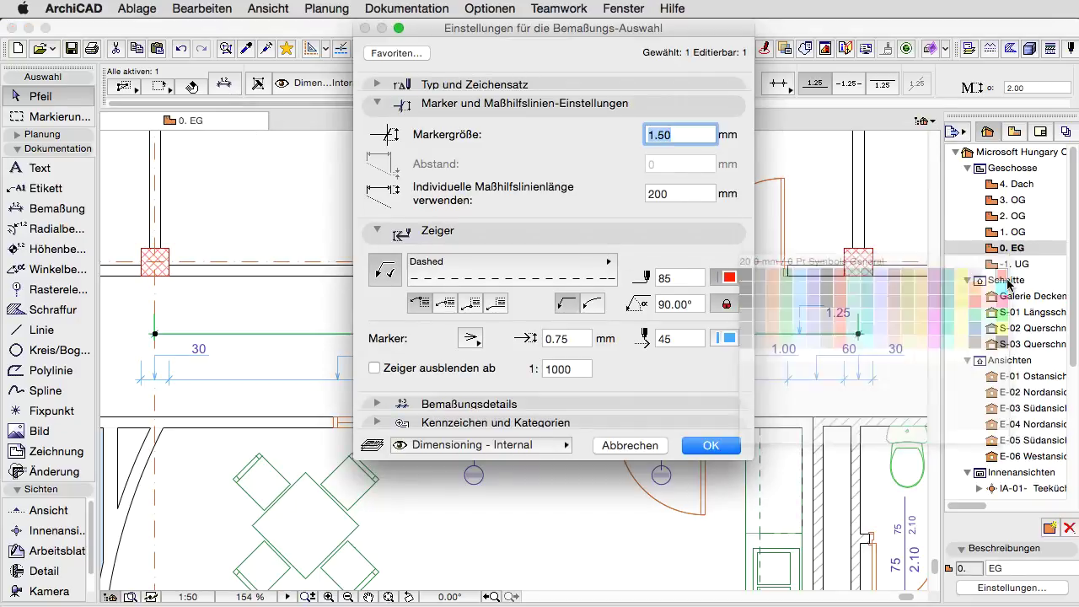
{"action": "left_click", "coordinate": [724, 447]}
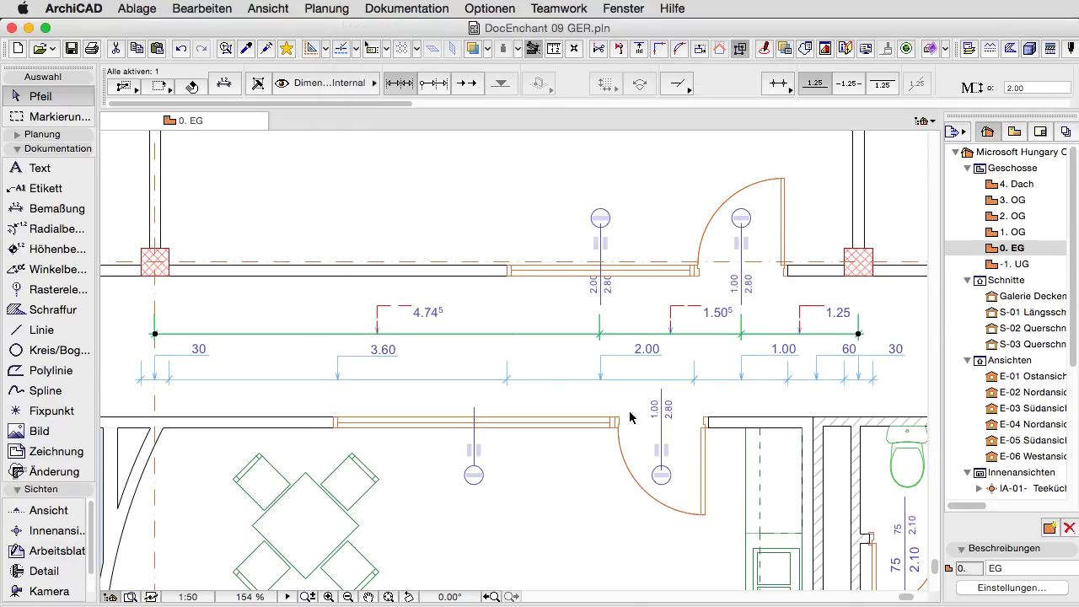
{"action": "left_click", "coordinate": [458, 353]}
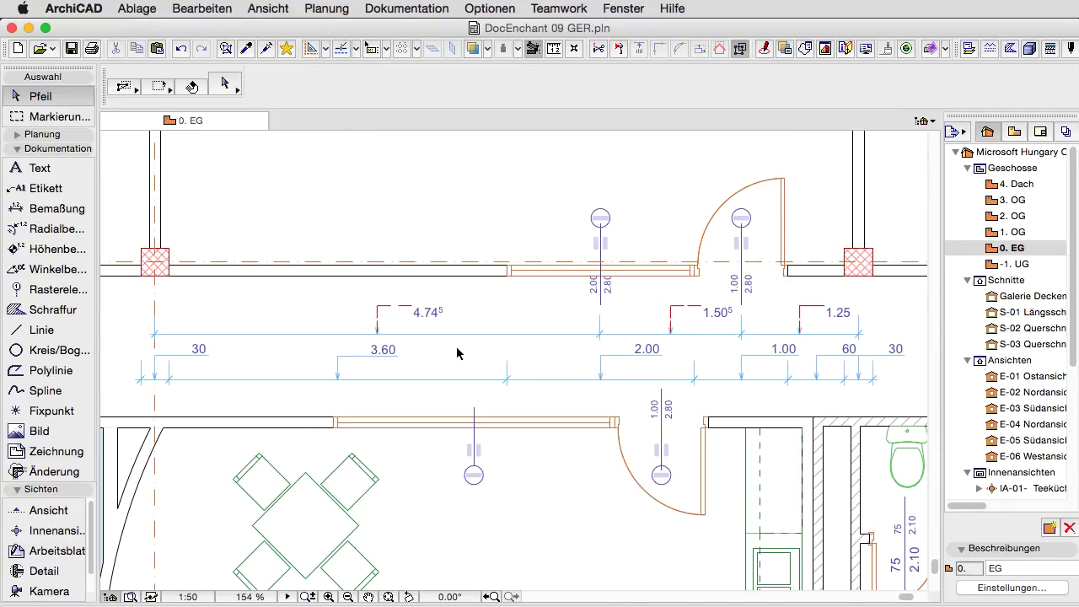
{"action": "left_click", "coordinate": [458, 336]}
{"action": "left_click", "coordinate": [226, 84]}
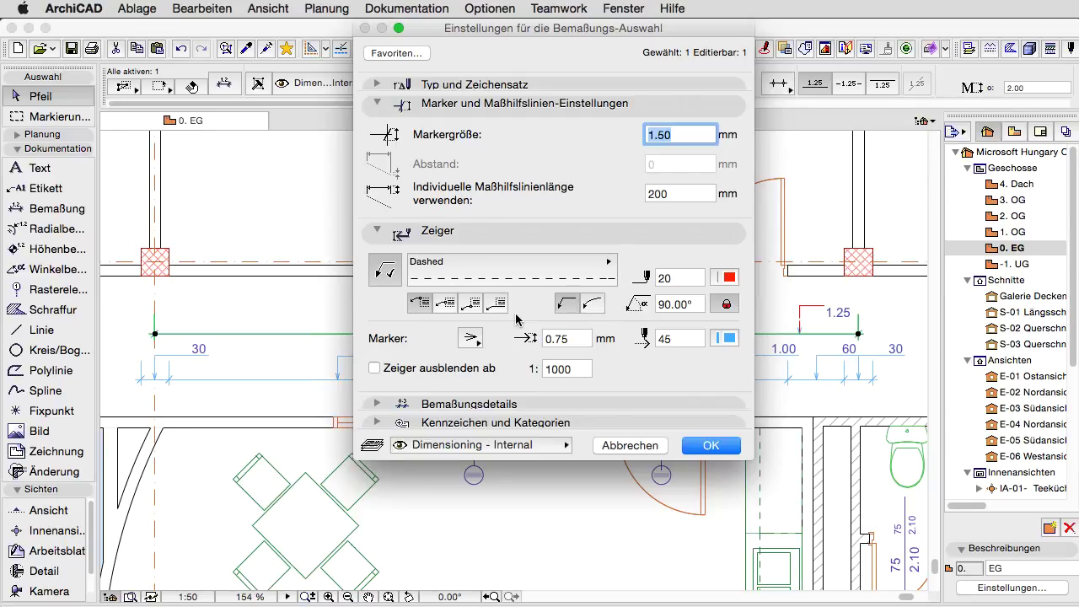
{"action": "left_click", "coordinate": [448, 308]}
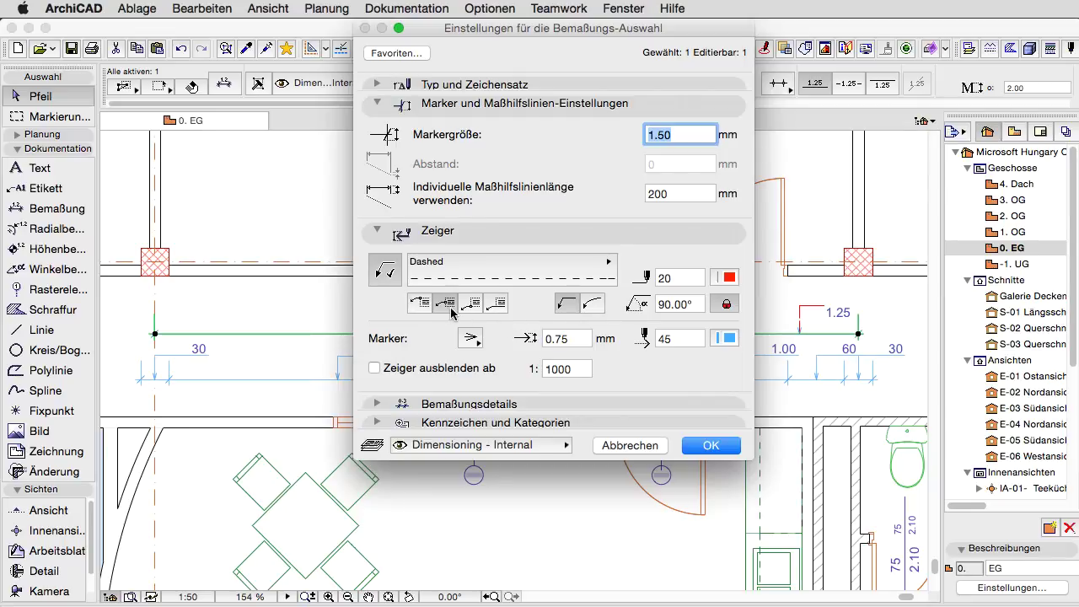
{"action": "left_click", "coordinate": [471, 305]}
{"action": "left_click", "coordinate": [495, 306]}
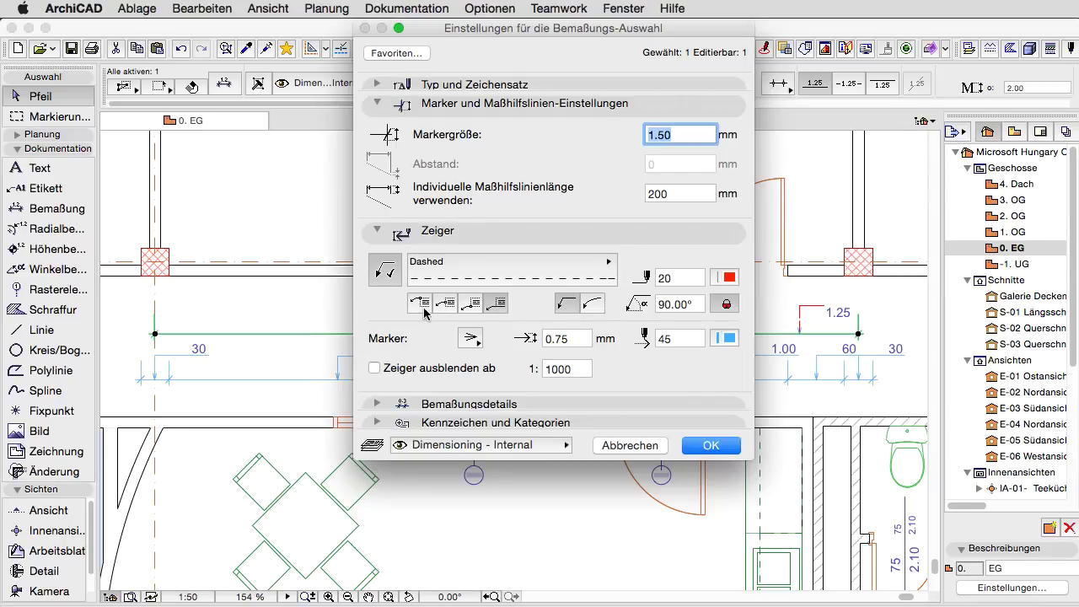
{"action": "left_click", "coordinate": [421, 307]}
{"action": "left_click", "coordinate": [445, 307]}
{"action": "left_click", "coordinate": [468, 308]}
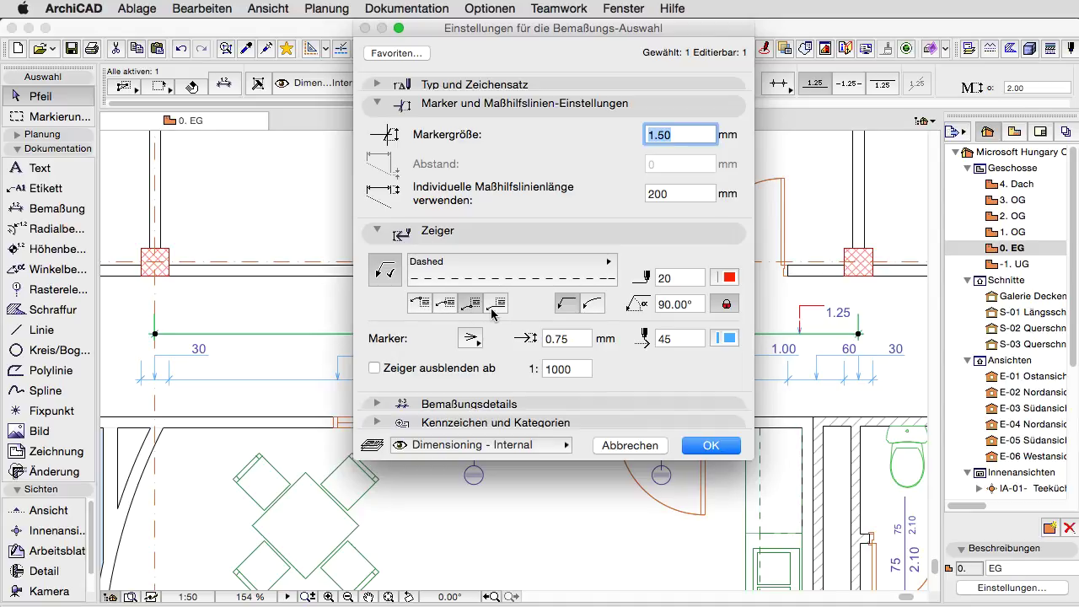
{"action": "left_click", "coordinate": [495, 310]}
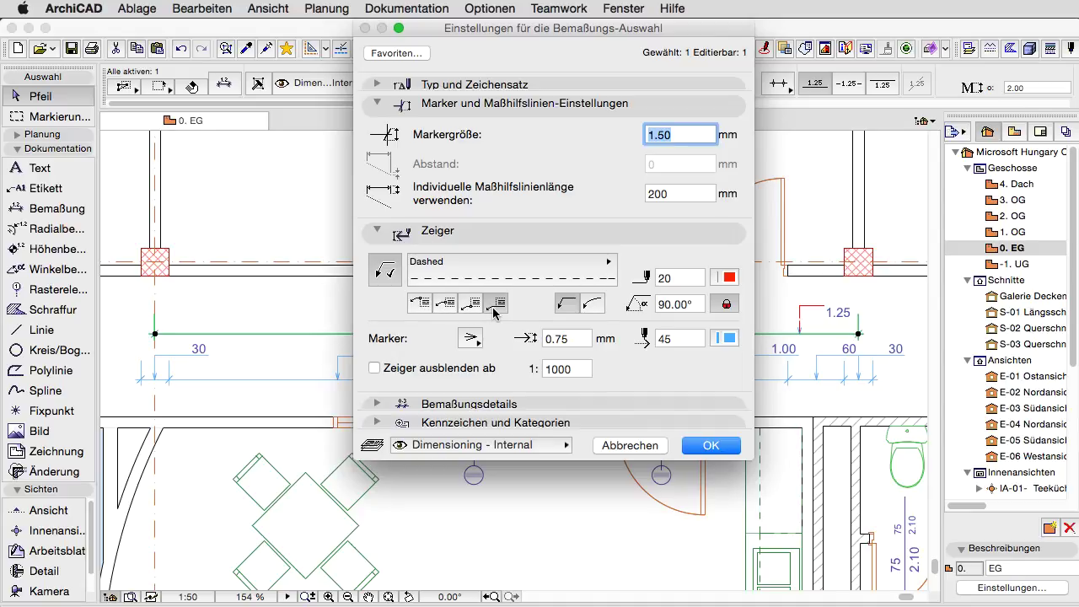
{"action": "left_click", "coordinate": [421, 308]}
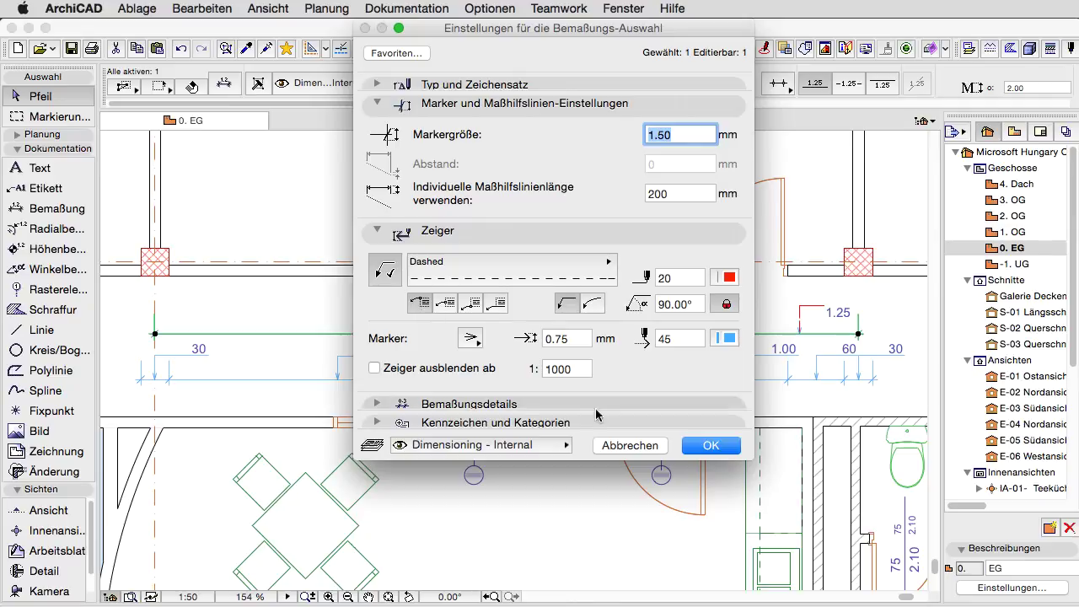
{"action": "left_click", "coordinate": [691, 445]}
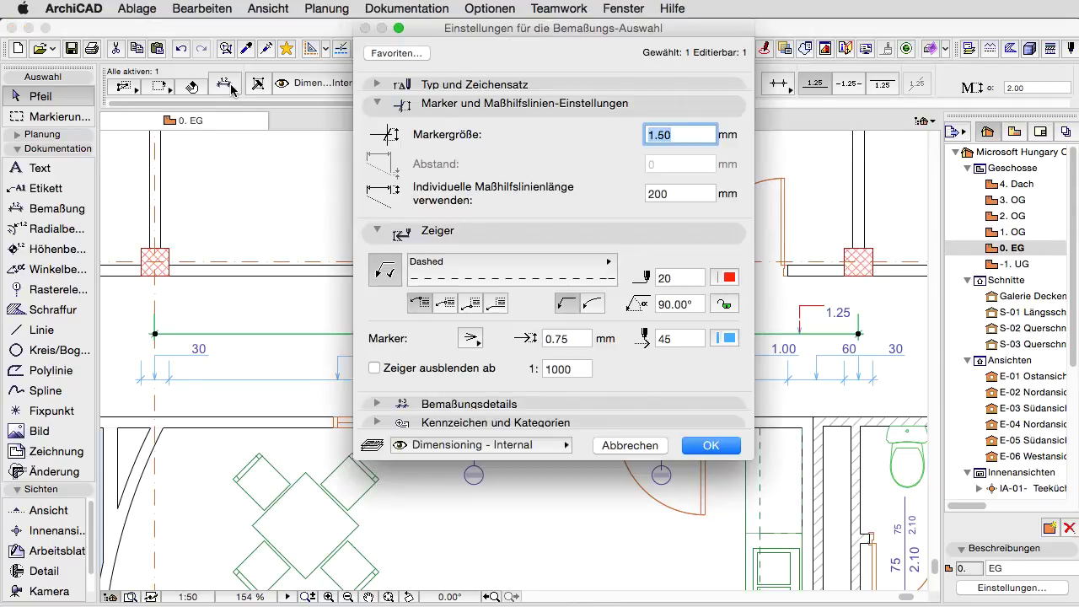
Try the middle-attachment, lower-connection and underlined-text pointer styles on the chain.
{"action": "left_click", "coordinate": [232, 86]}
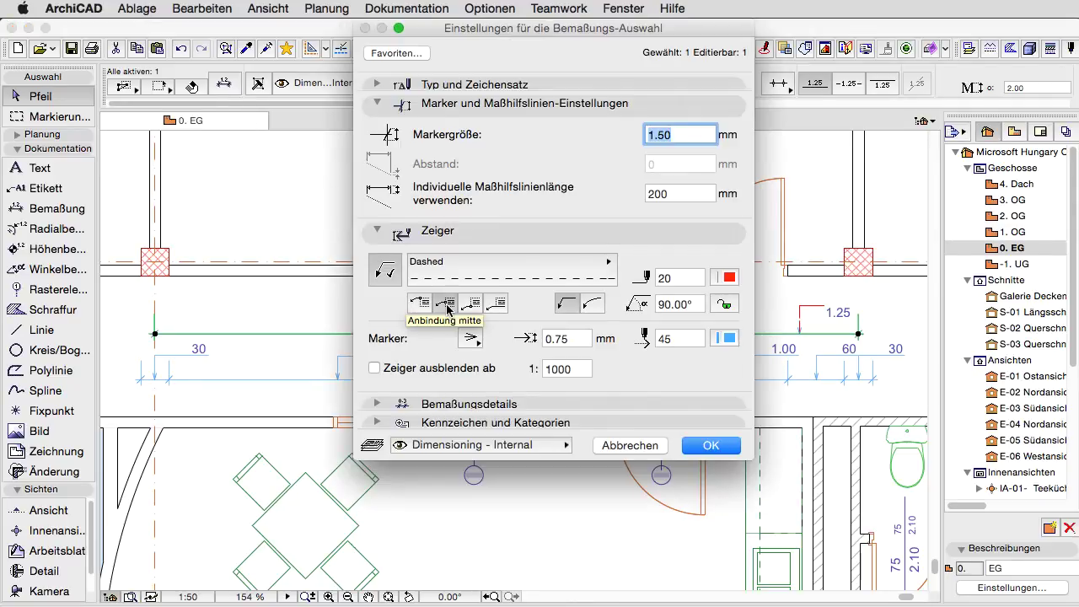
{"action": "left_click", "coordinate": [446, 305]}
{"action": "left_click", "coordinate": [693, 444]}
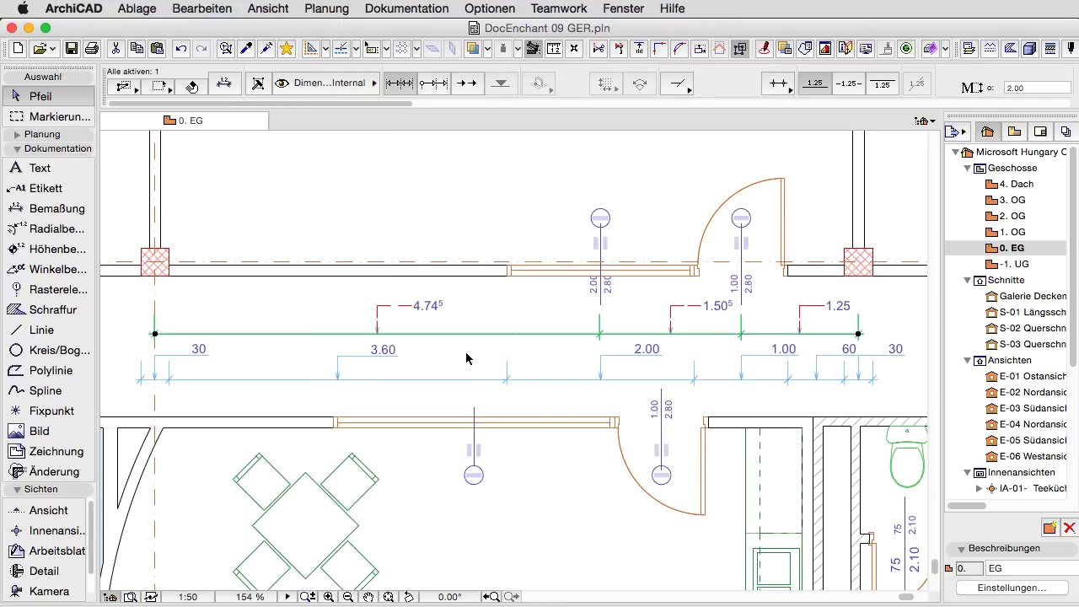
{"action": "left_click", "coordinate": [232, 87]}
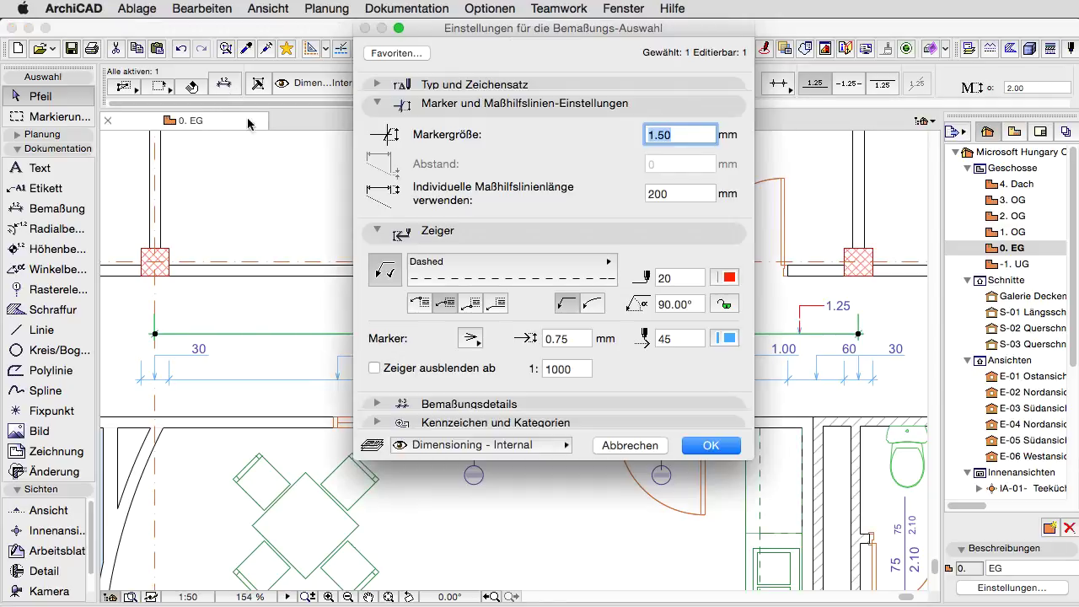
{"action": "left_click", "coordinate": [477, 310]}
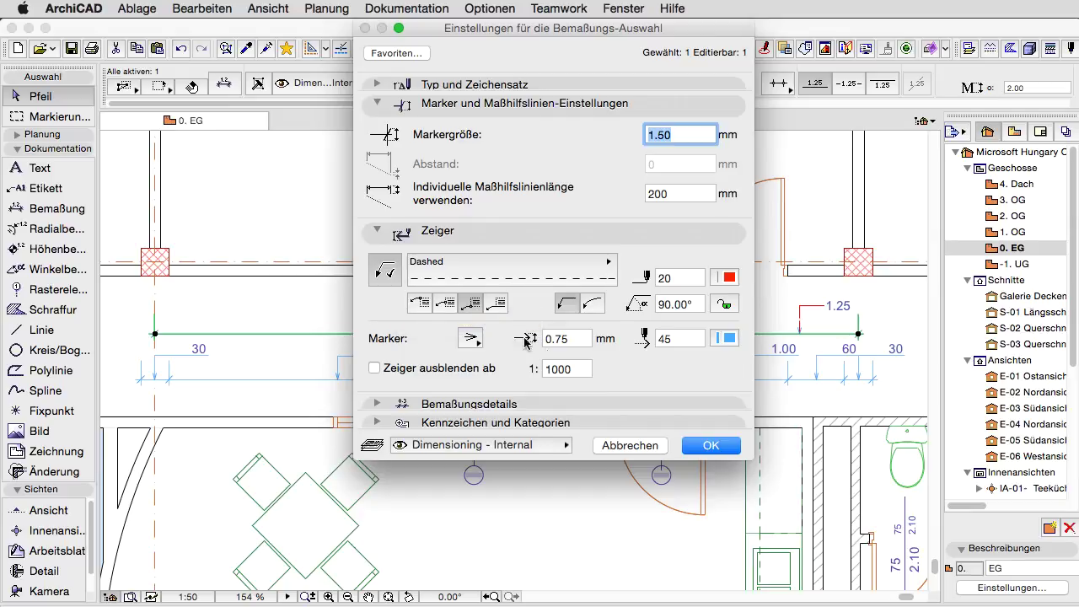
{"action": "left_click", "coordinate": [693, 444]}
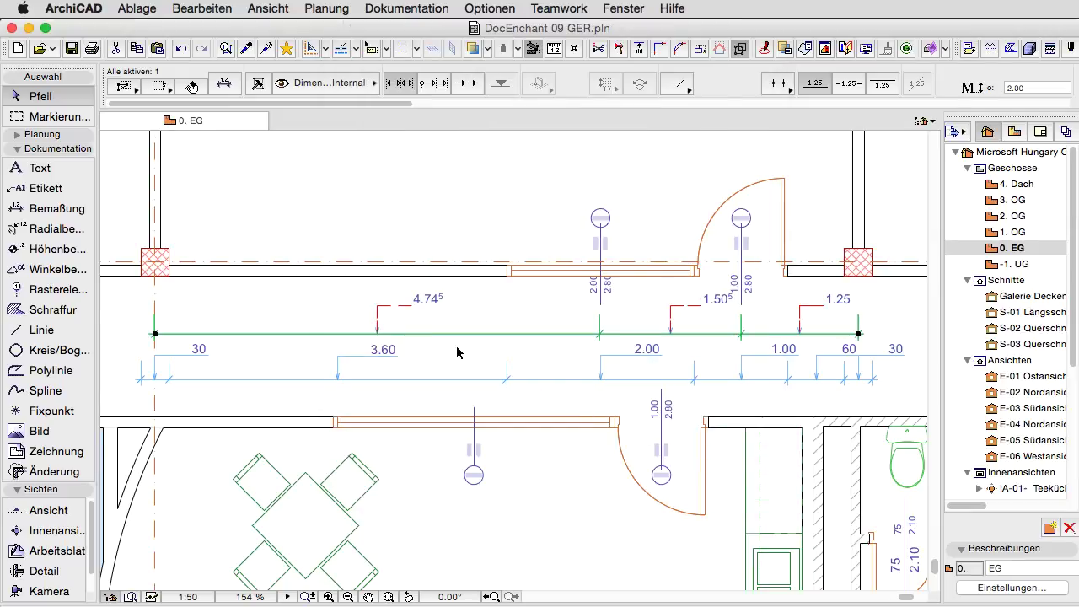
{"action": "left_click", "coordinate": [231, 86]}
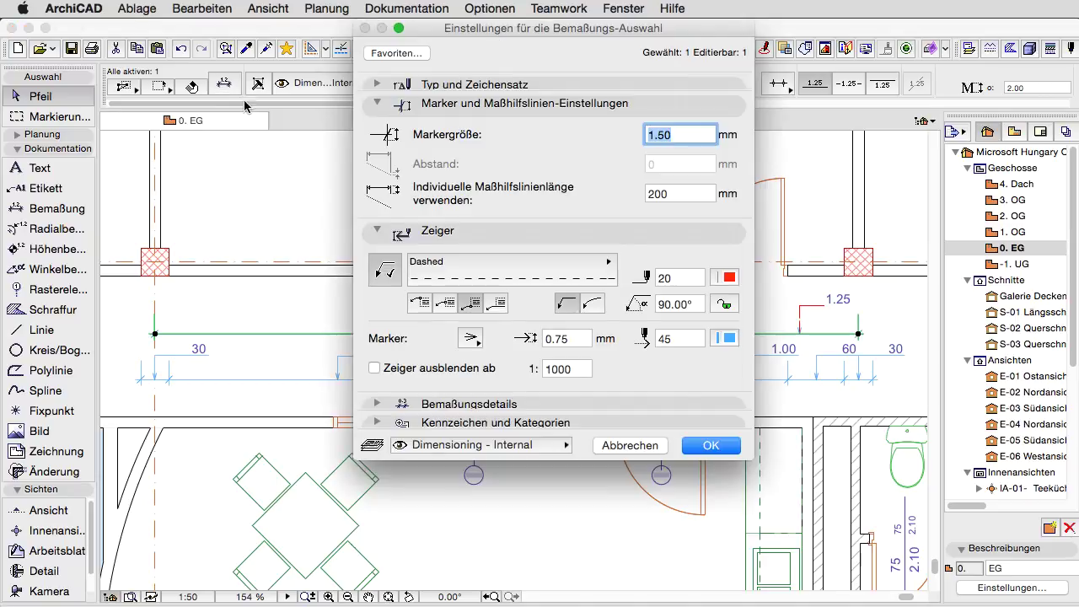
{"action": "left_click", "coordinate": [497, 305]}
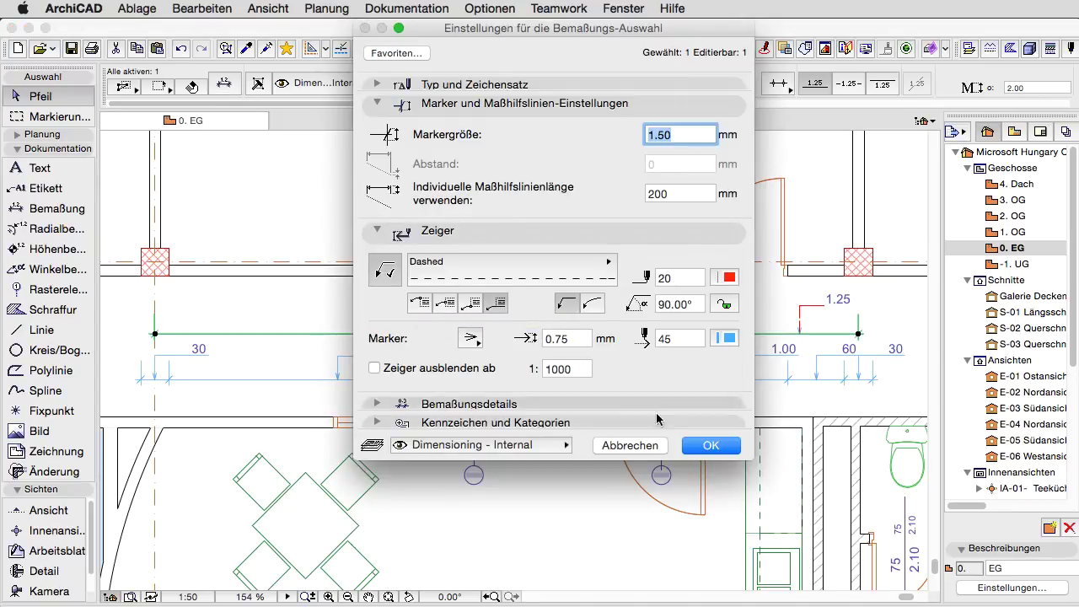
{"action": "left_click", "coordinate": [701, 447]}
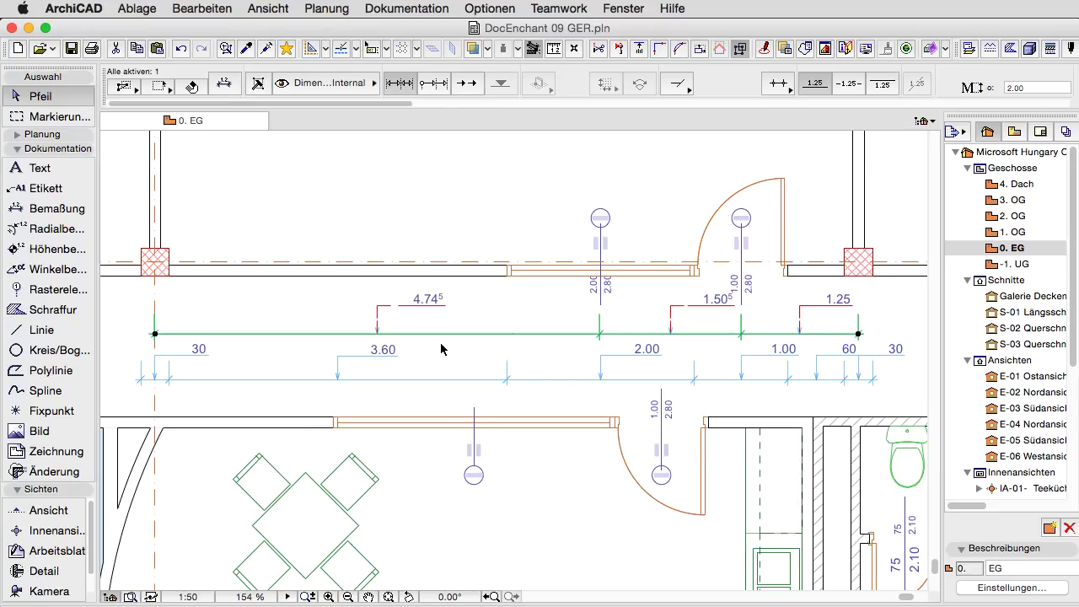
Apply the curved (Gebogen) pointer shape to the dimension chain.
{"action": "left_click", "coordinate": [224, 84]}
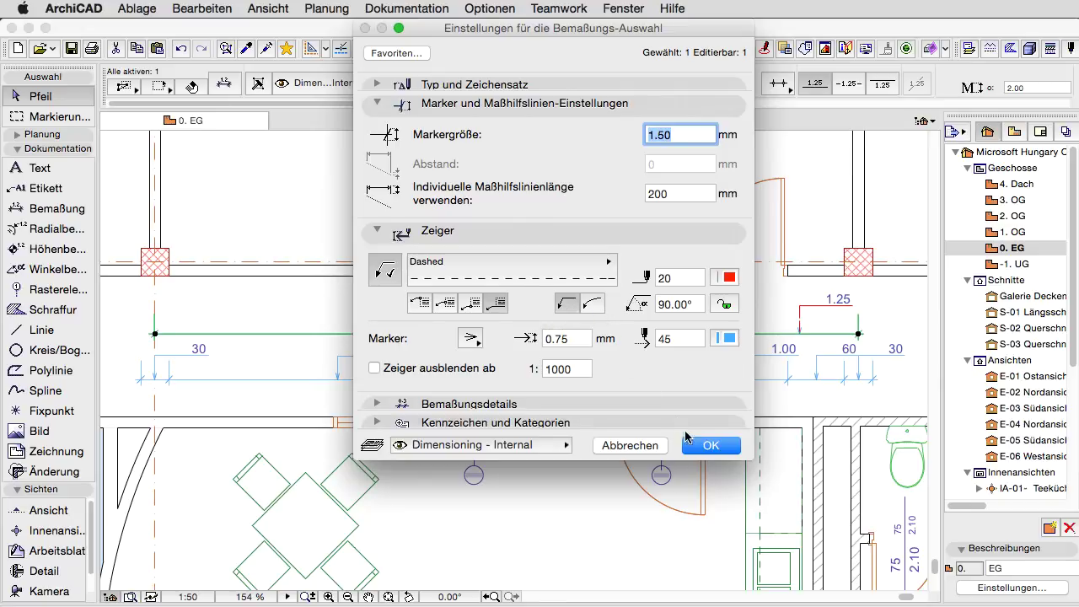
{"action": "left_click", "coordinate": [695, 447]}
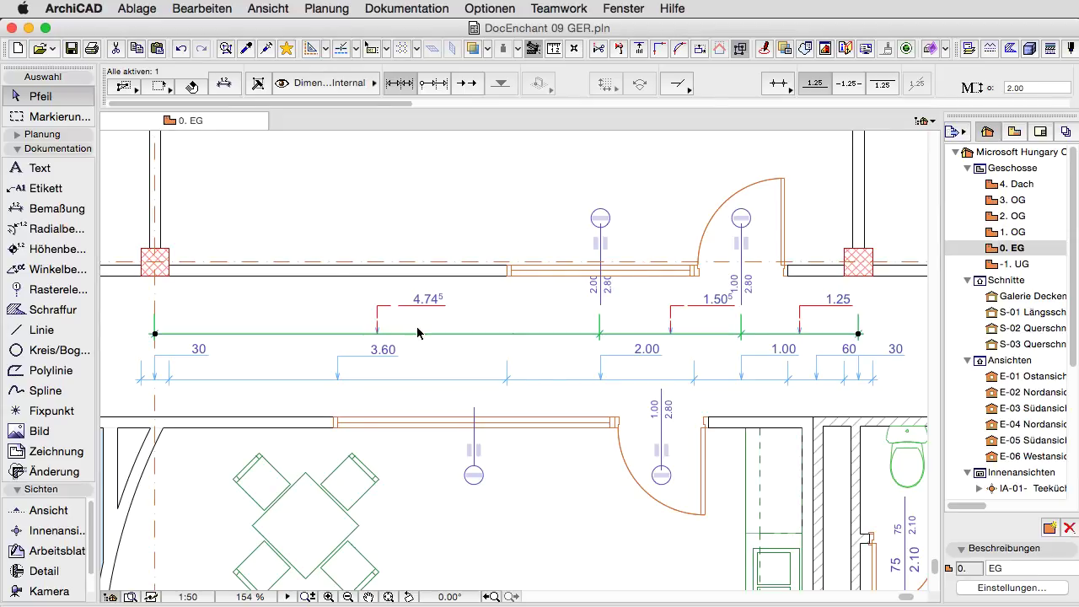
{"action": "left_click", "coordinate": [125, 86]}
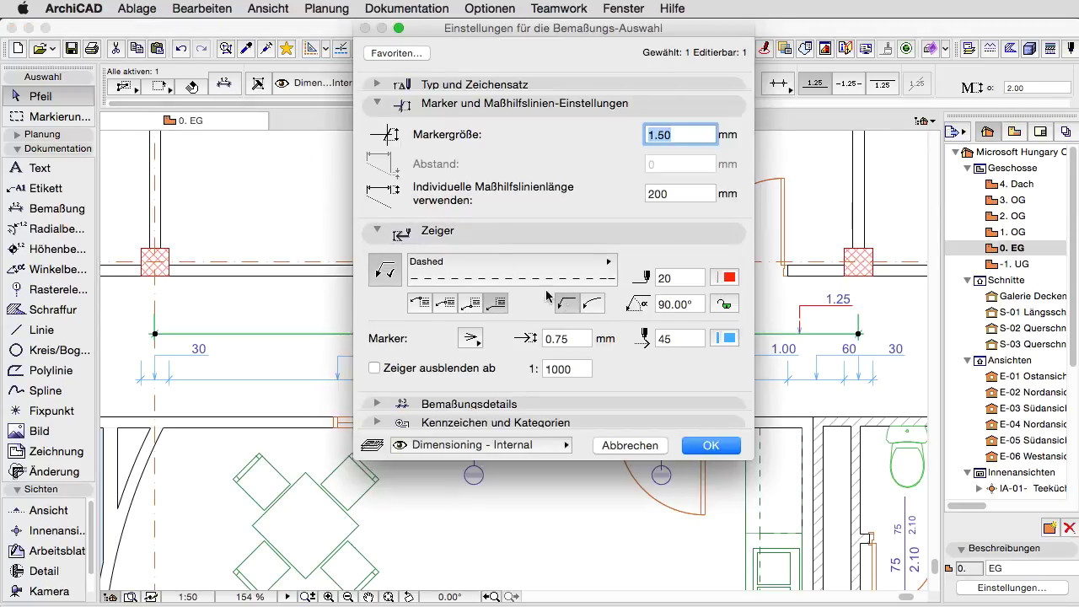
{"action": "left_click", "coordinate": [594, 309]}
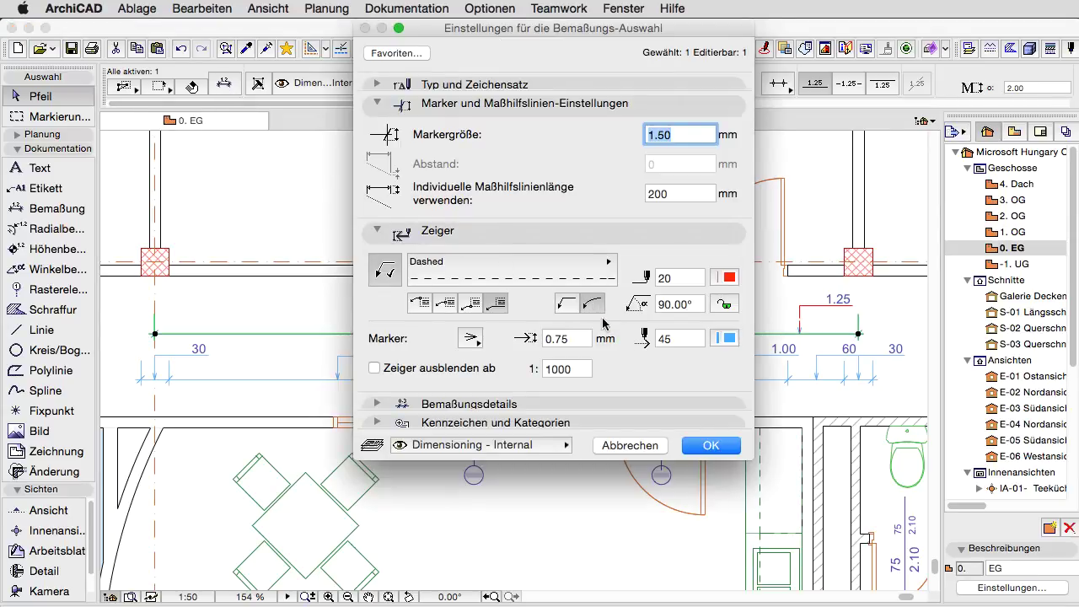
{"action": "left_click", "coordinate": [687, 446]}
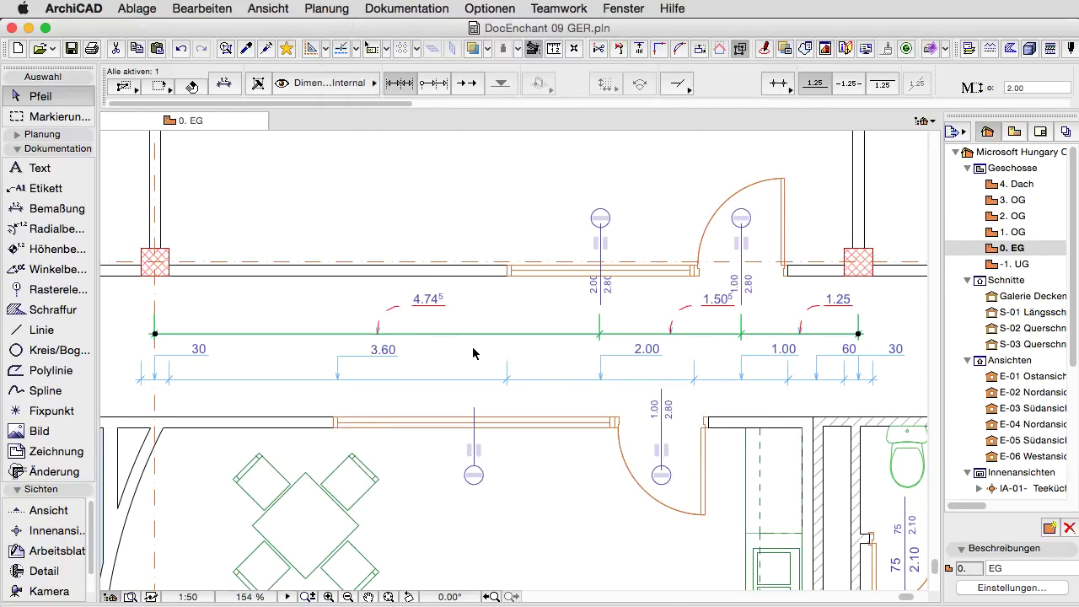
Switch the pointers back to straight leaders with a locked 75° angle.
{"action": "left_click", "coordinate": [224, 83]}
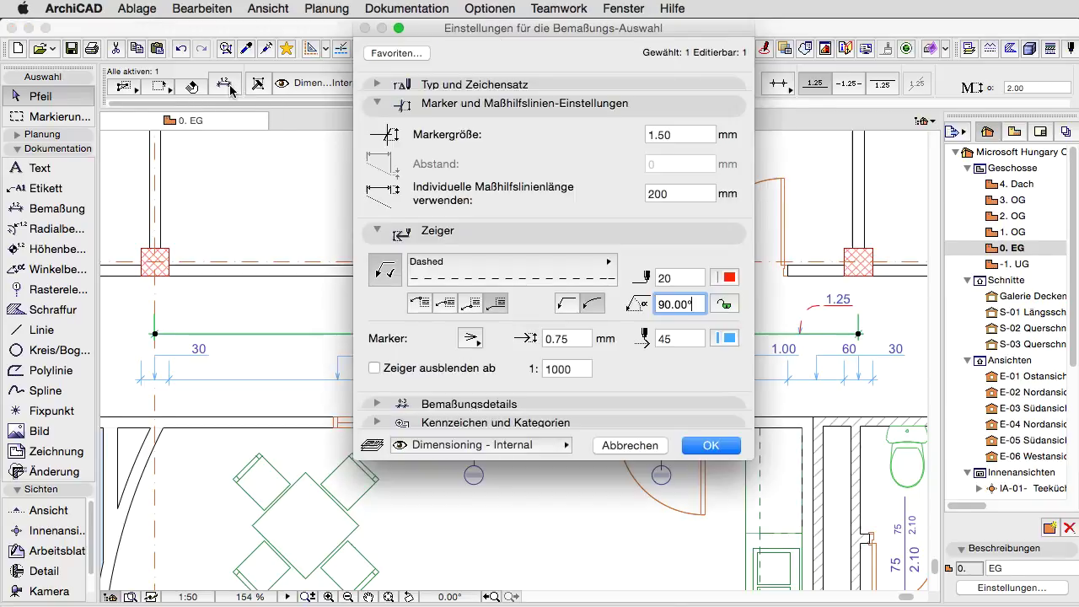
{"action": "left_click", "coordinate": [565, 305]}
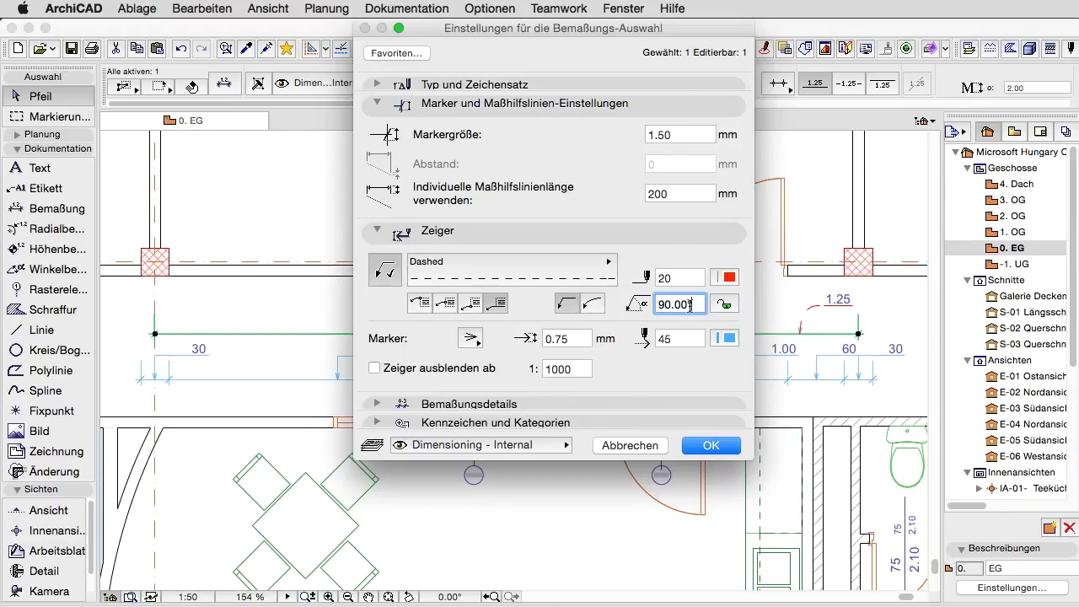
{"action": "left_click_drag", "start_coordinate": [698, 304], "coordinate": [662, 303]}
{"action": "type", "text": "75"}
{"action": "left_click", "coordinate": [723, 305]}
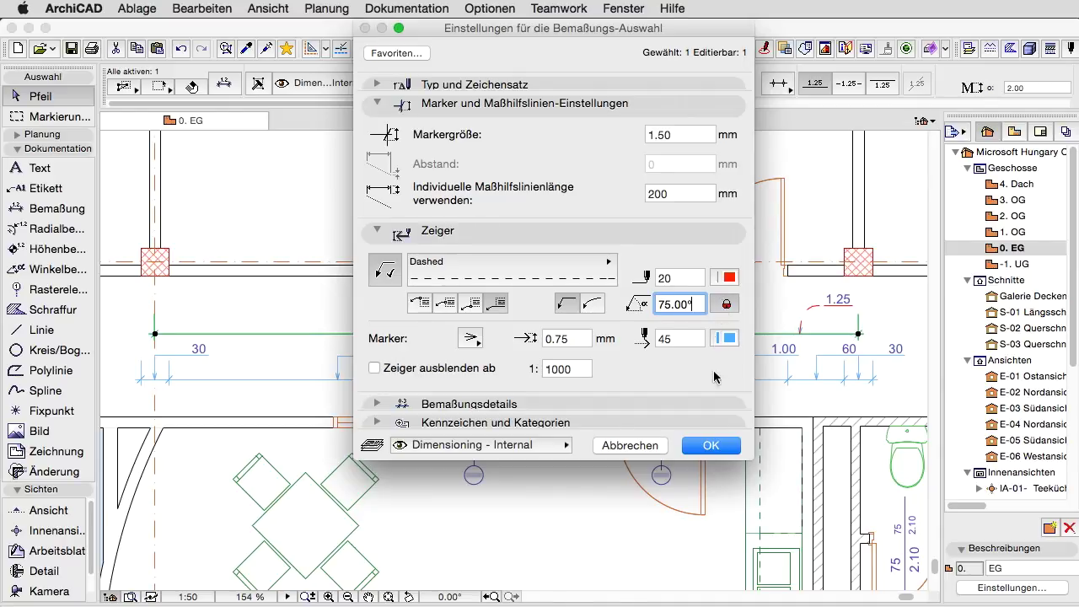
{"action": "left_click", "coordinate": [713, 446]}
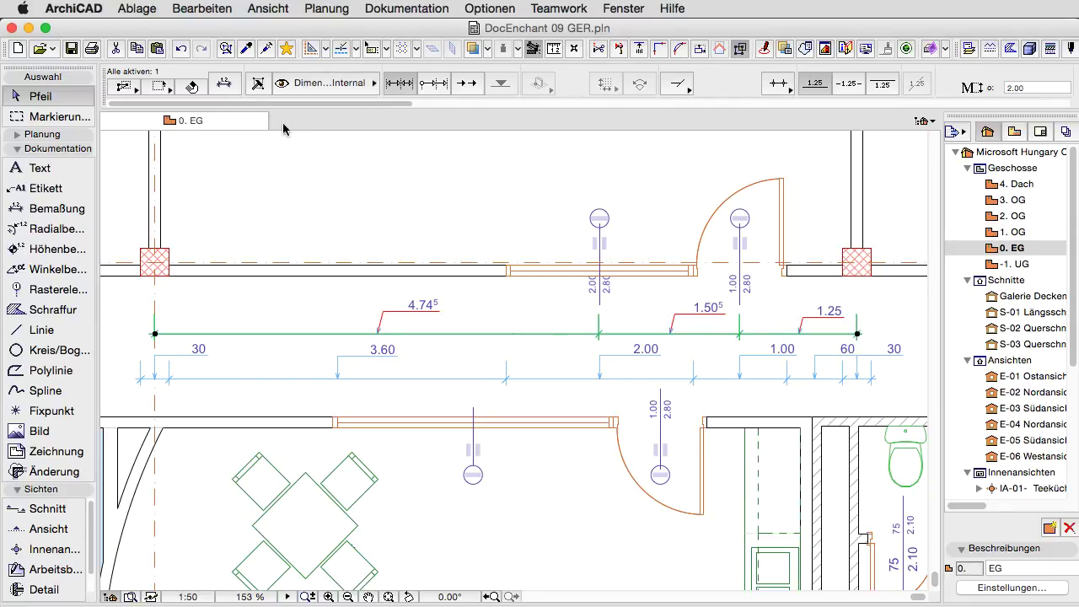
Give the chain's pointers a filled dot marker.
{"action": "left_click", "coordinate": [224, 84]}
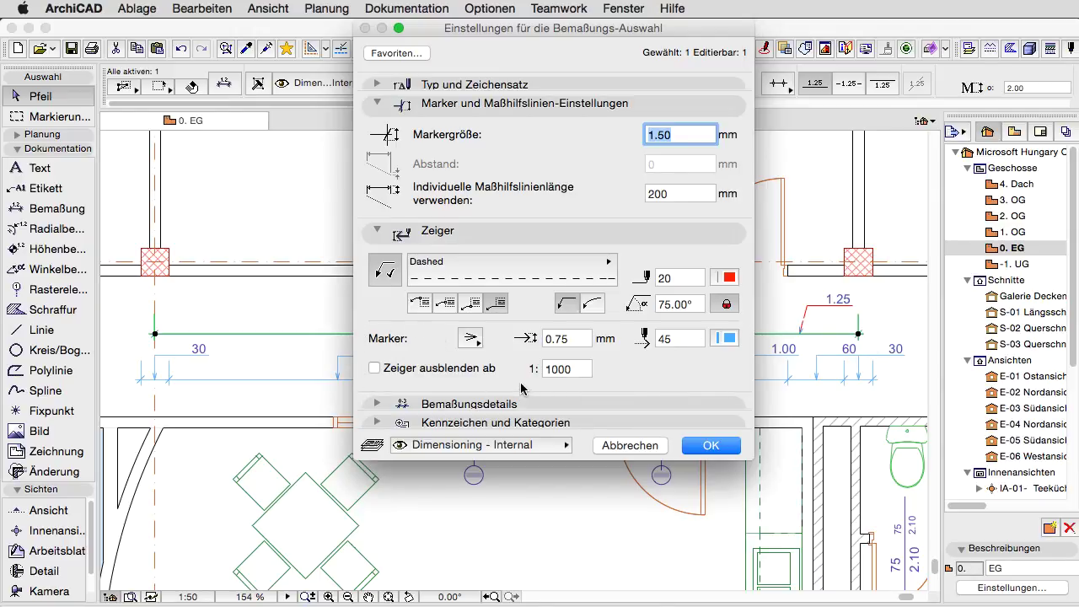
{"action": "left_click", "coordinate": [479, 344]}
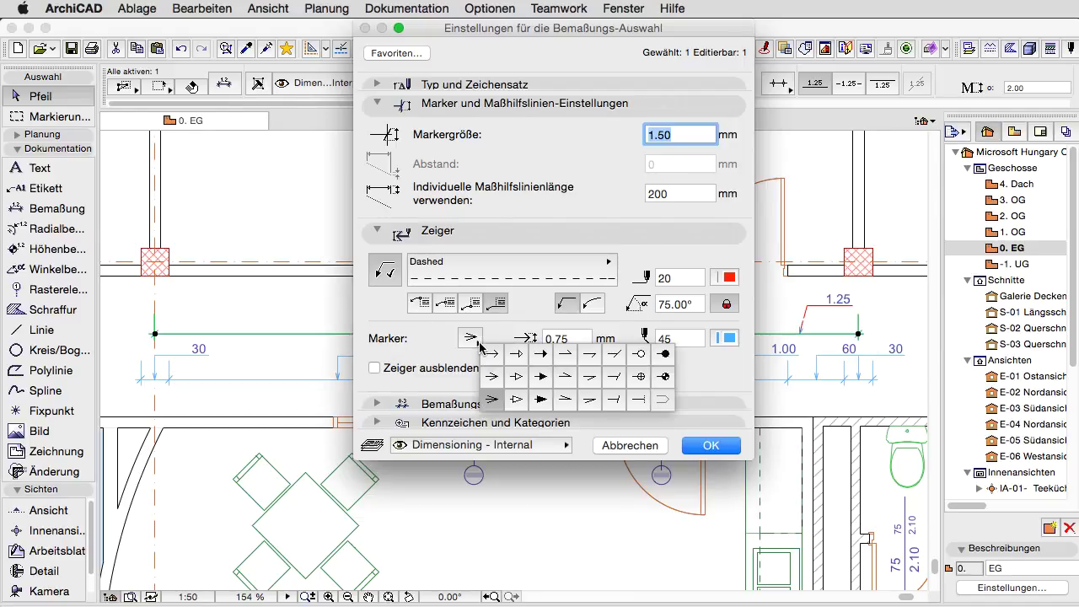
{"action": "left_click", "coordinate": [665, 354]}
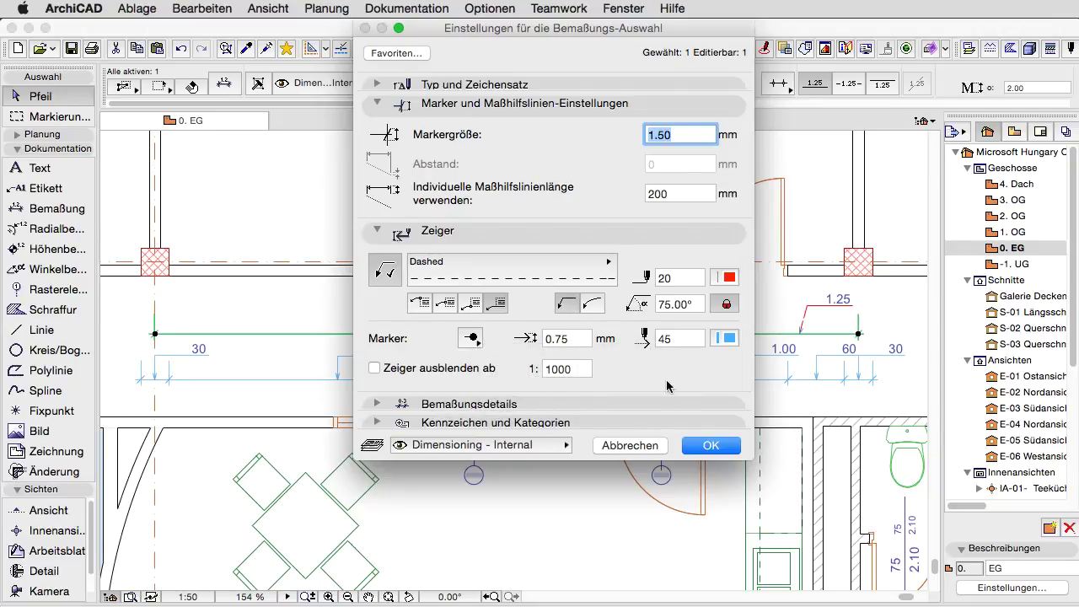
{"action": "left_click", "coordinate": [692, 446]}
{"action": "left_click", "coordinate": [462, 358]}
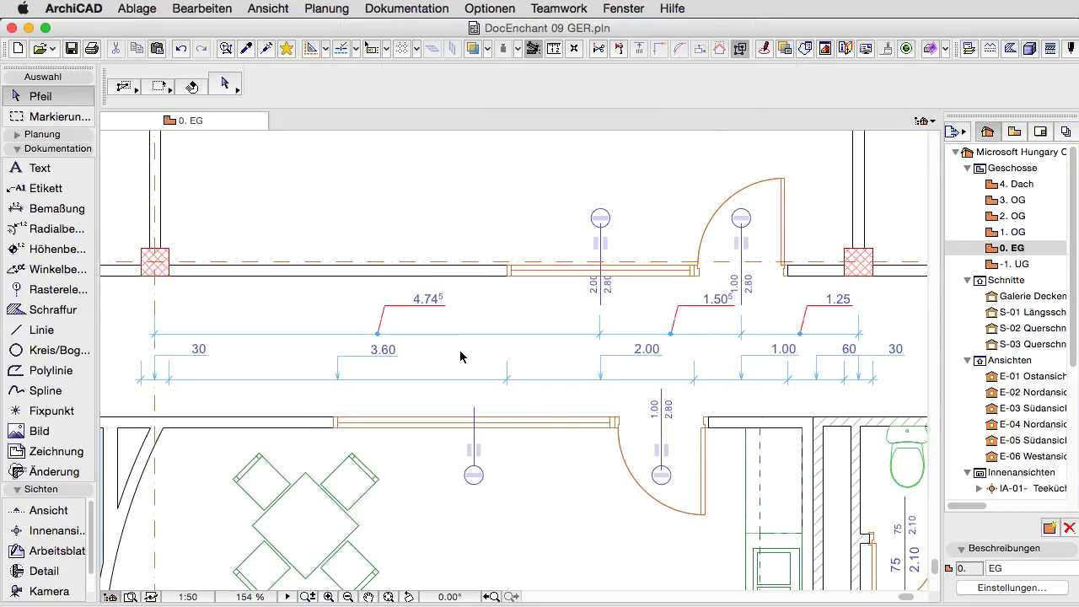
{"action": "left_click", "coordinate": [460, 335]}
Change the marker size from 0.75 to 1.50 mm.
{"action": "left_click", "coordinate": [224, 85]}
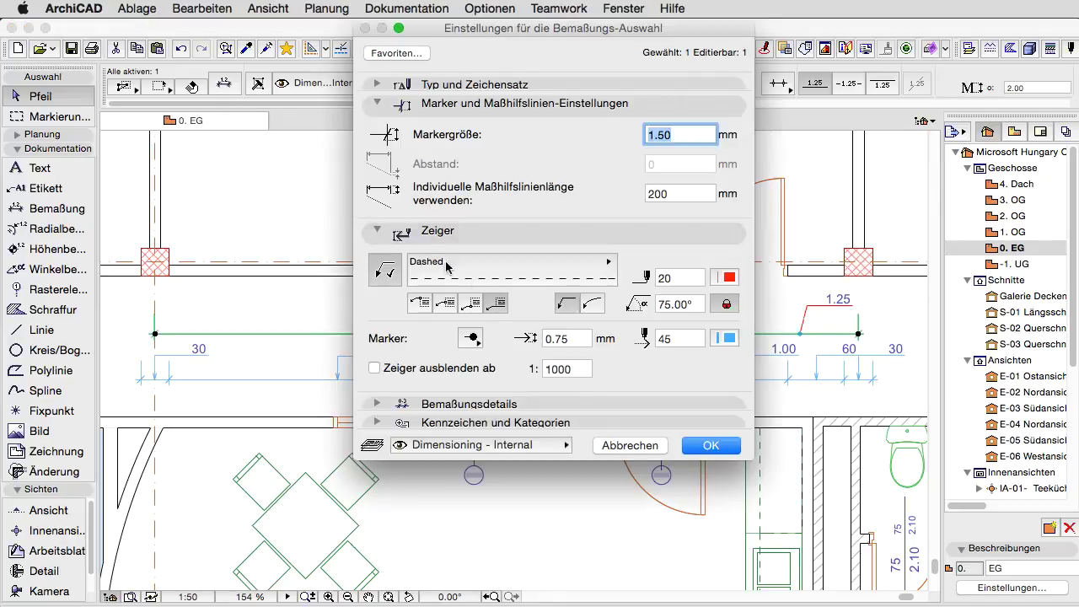
{"action": "double_click", "coordinate": [574, 339]}
{"action": "key", "text": "BackSpace"}
{"action": "type", "text": "1.5"}
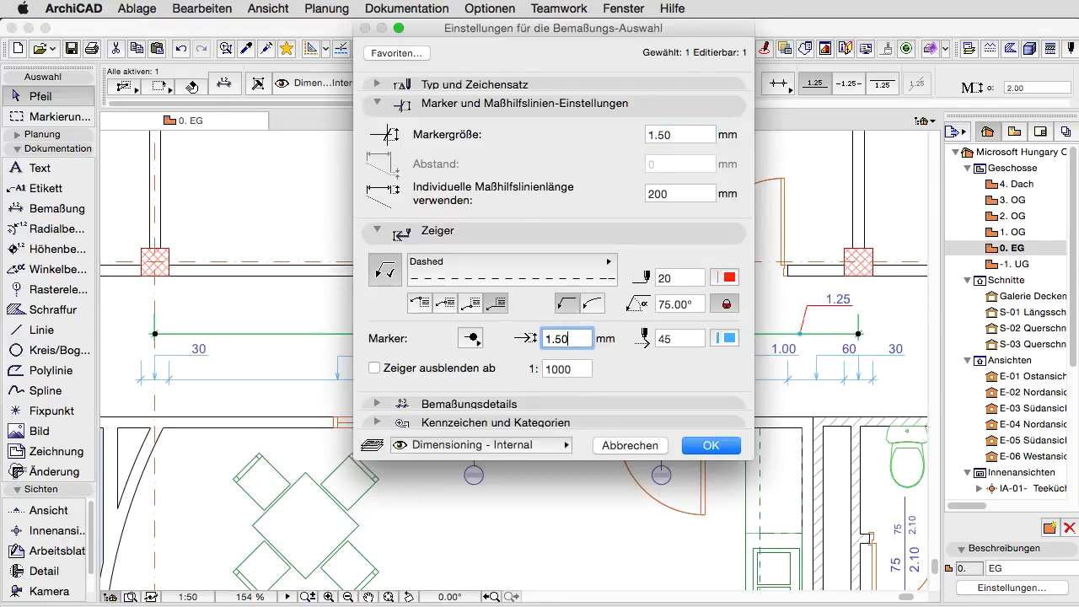
{"action": "left_click", "coordinate": [679, 444]}
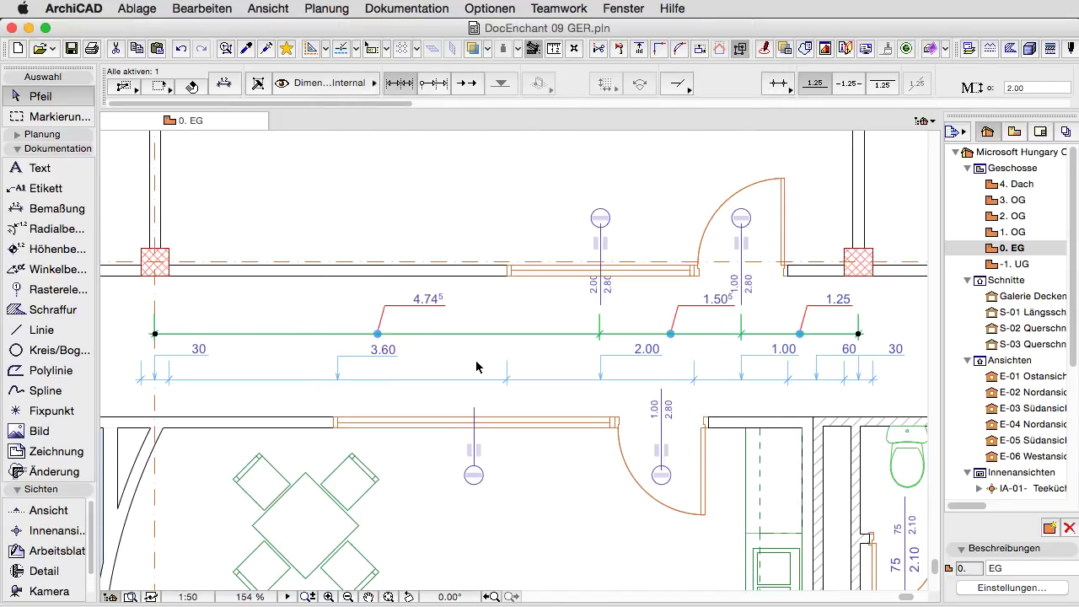
Make the dot markers red with pen 20 and check the result.
{"action": "left_click", "coordinate": [229, 86]}
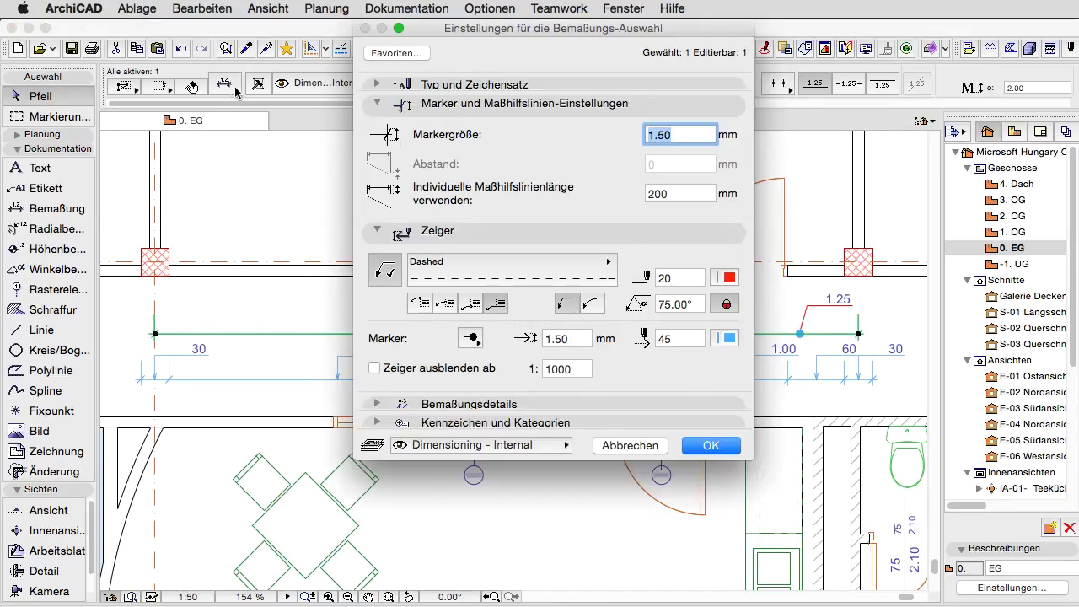
{"action": "left_click", "coordinate": [726, 339]}
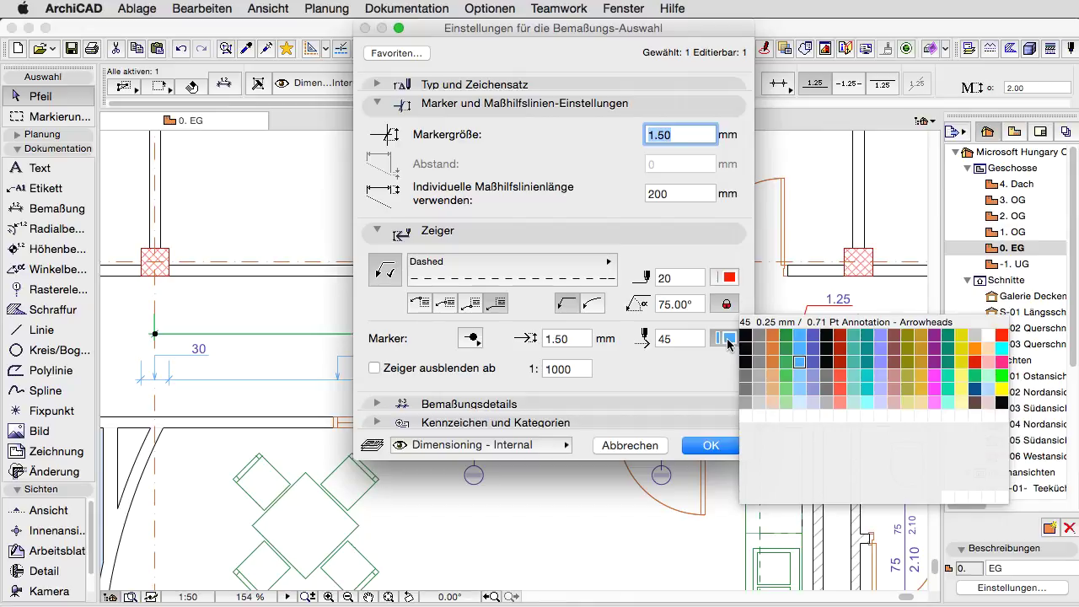
{"action": "left_click", "coordinate": [1001, 335]}
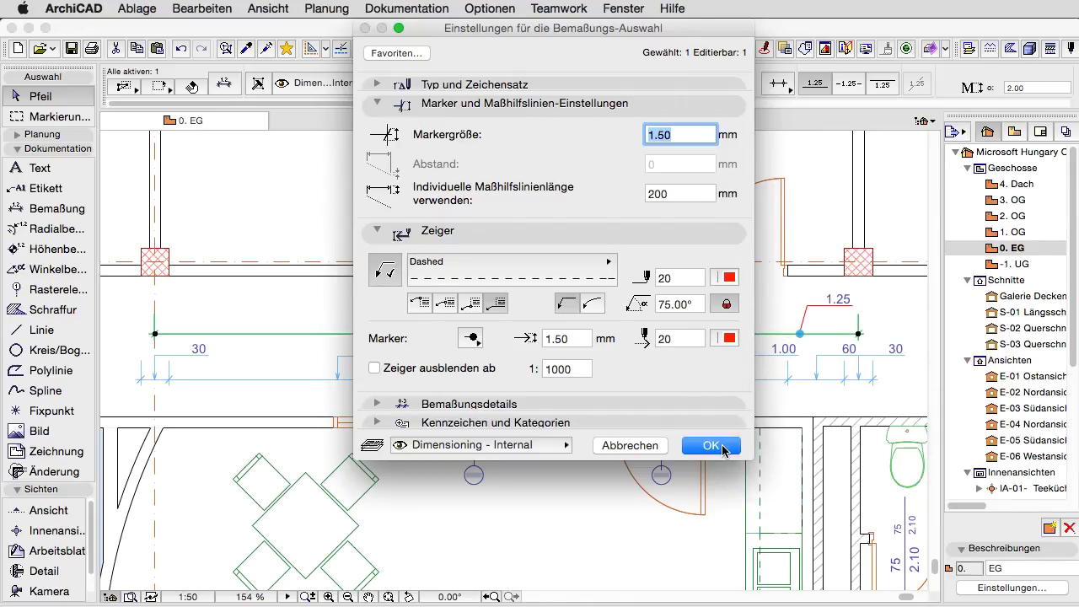
{"action": "left_click", "coordinate": [712, 445]}
{"action": "left_click", "coordinate": [448, 354]}
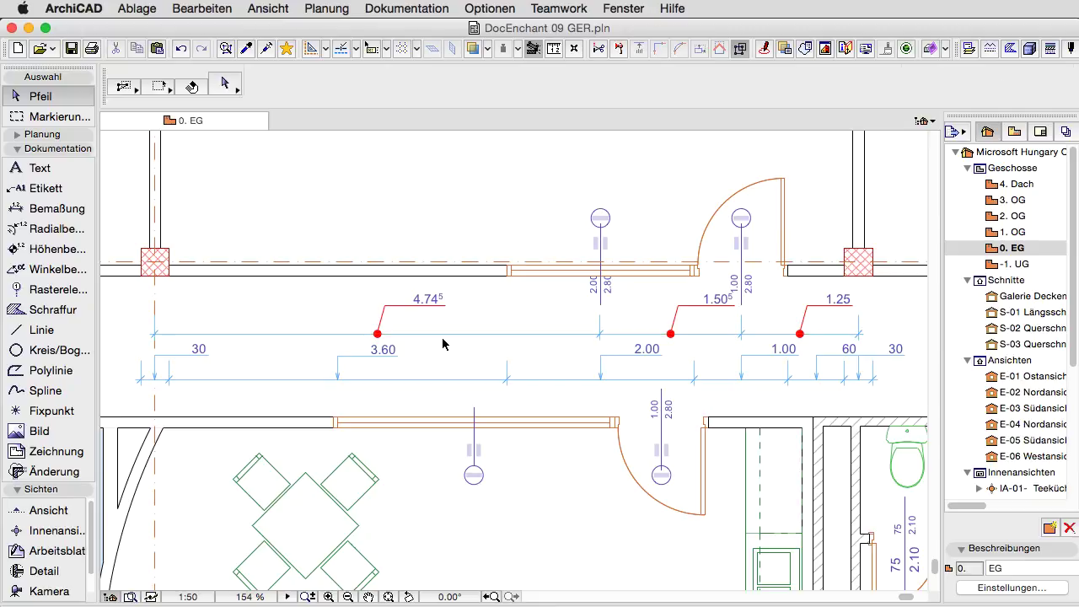
{"action": "left_click", "coordinate": [441, 334]}
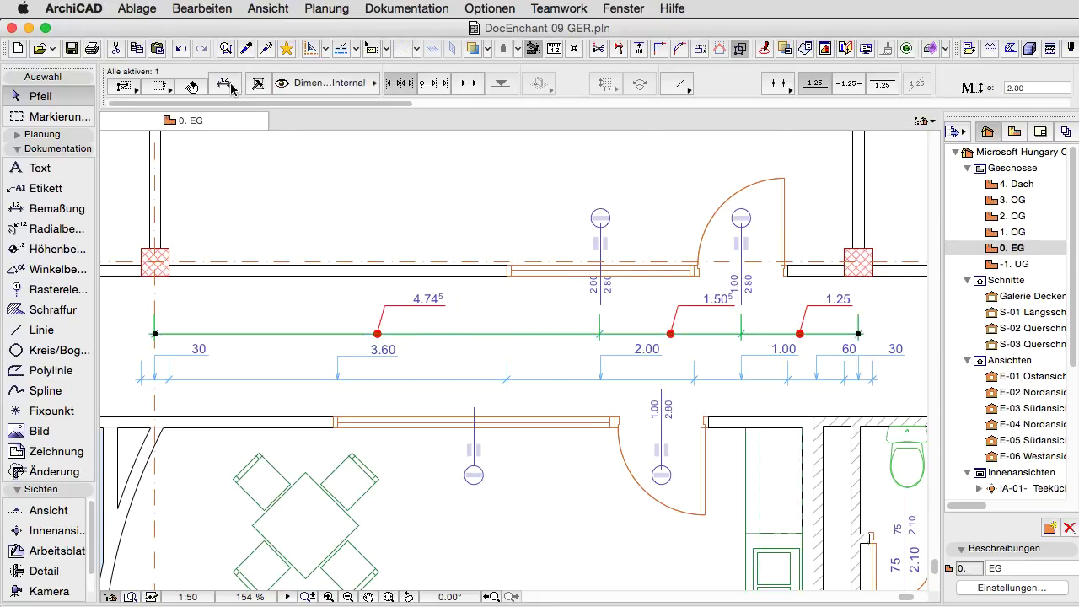
Hide the pointers from scale 1:25 instead of 1:1000, keeping the plan at 1:50.
{"action": "left_click", "coordinate": [232, 87]}
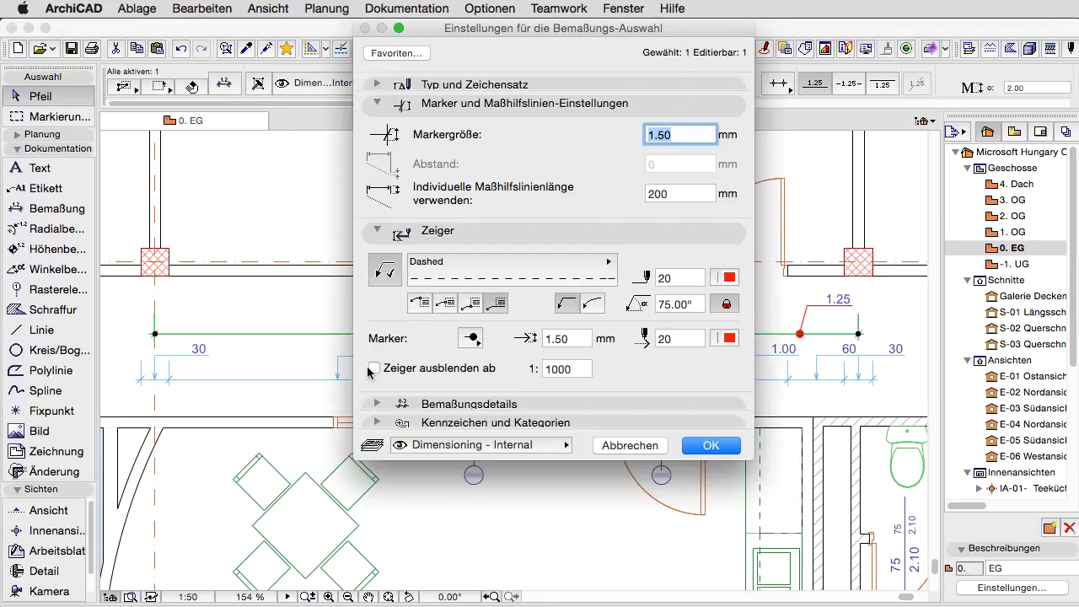
{"action": "left_click", "coordinate": [373, 369]}
{"action": "double_click", "coordinate": [583, 370]}
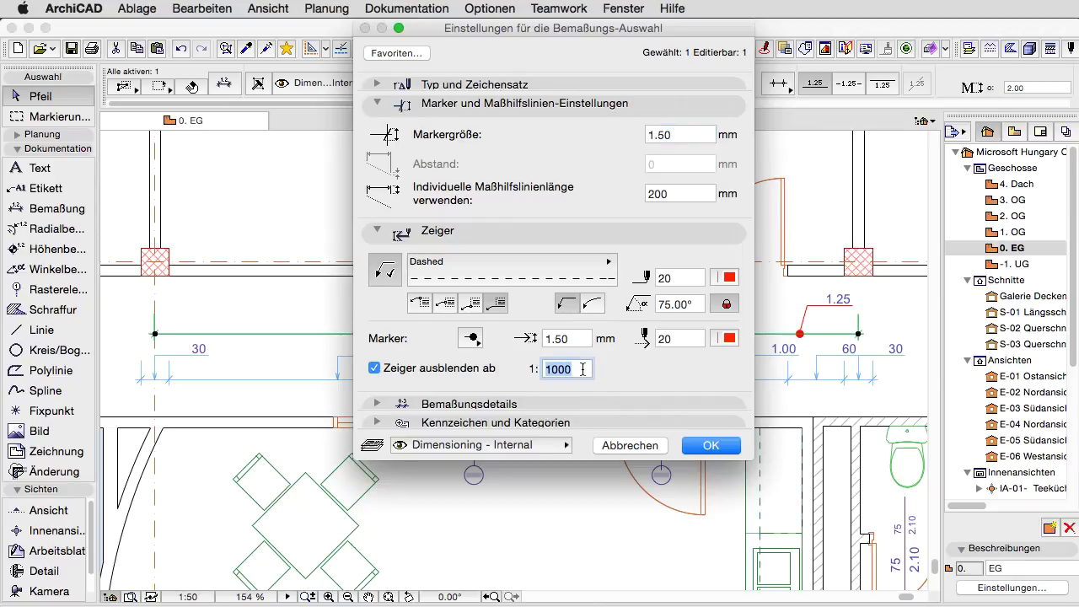
{"action": "type", "text": "25"}
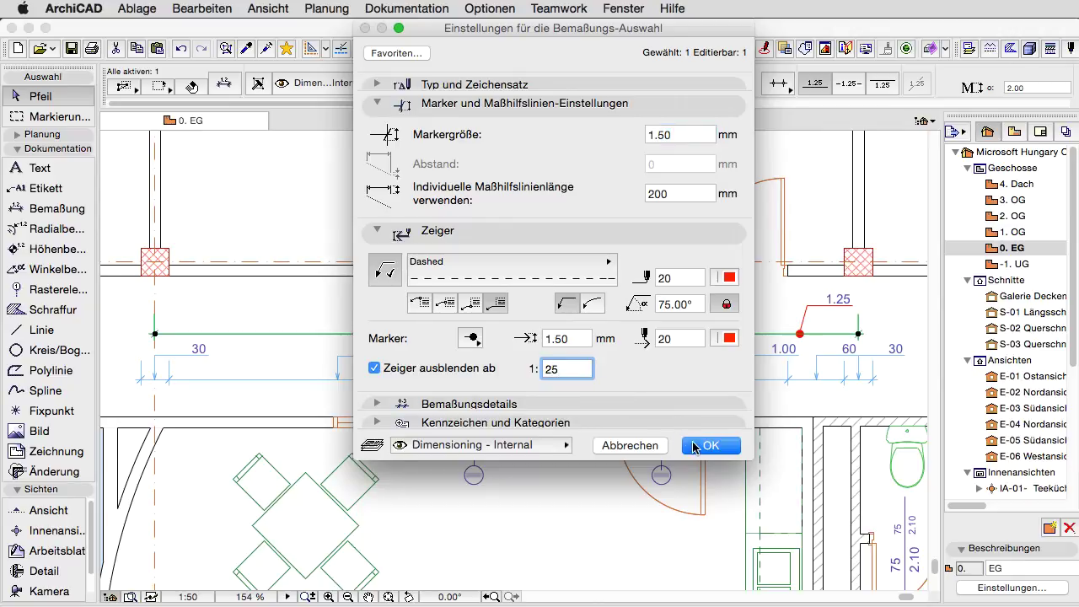
{"action": "left_click", "coordinate": [698, 446]}
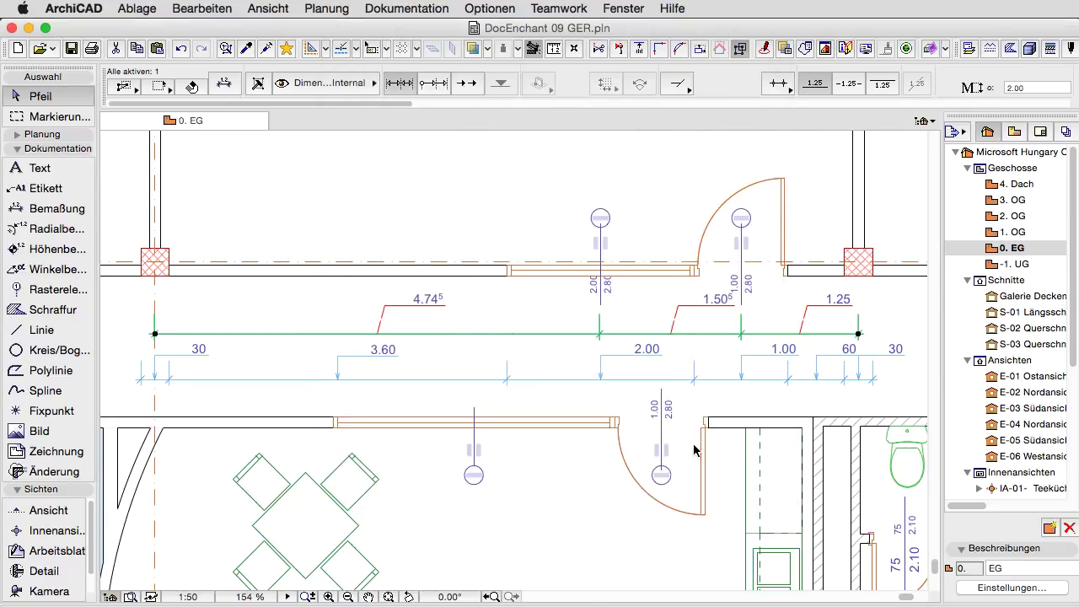
{"action": "left_click", "coordinate": [197, 595]}
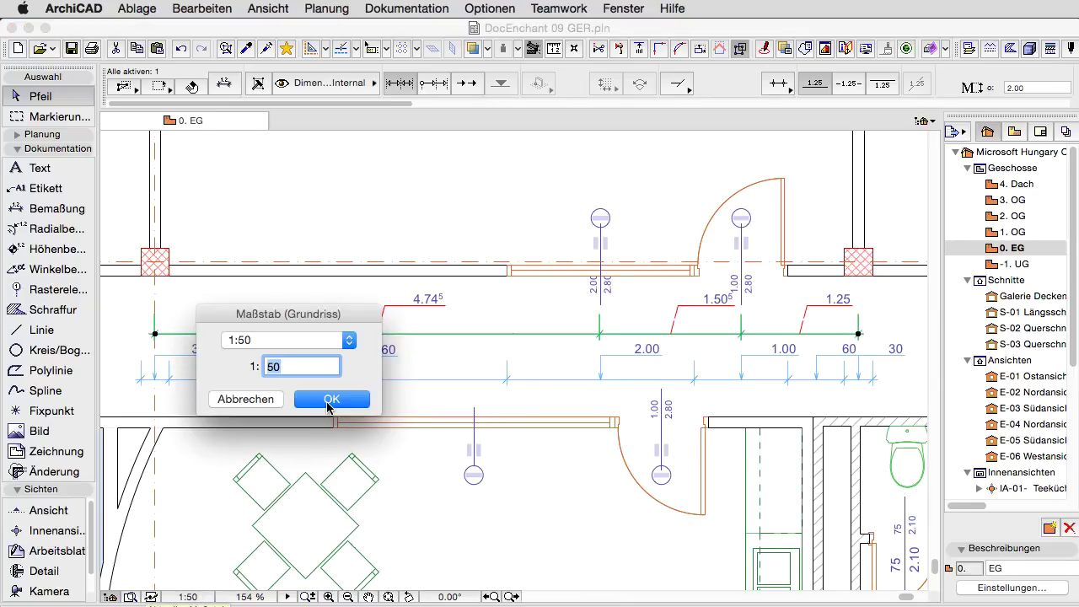
{"action": "left_click", "coordinate": [331, 400]}
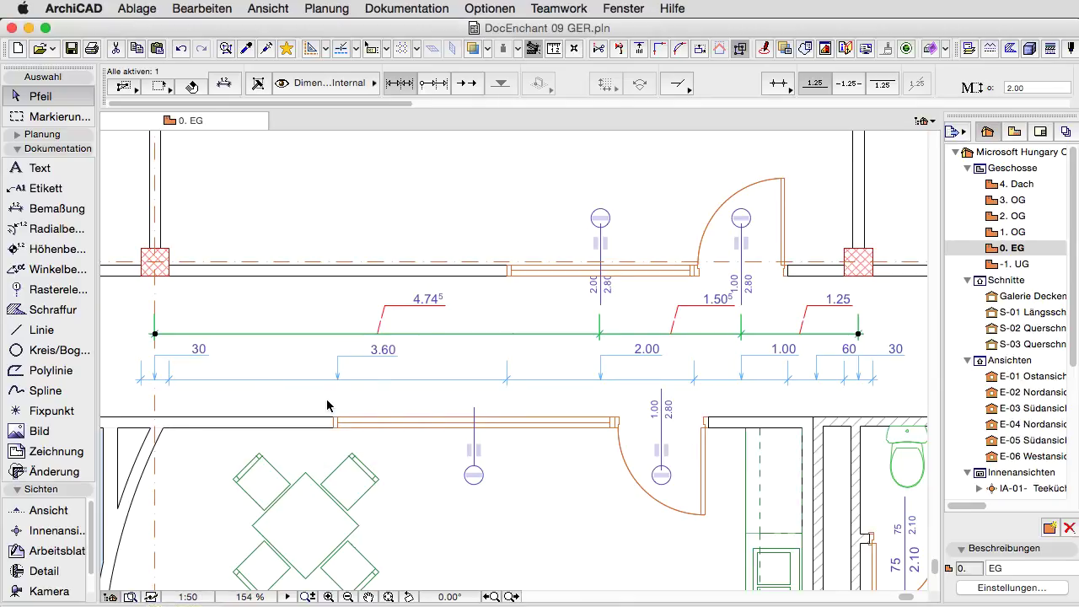